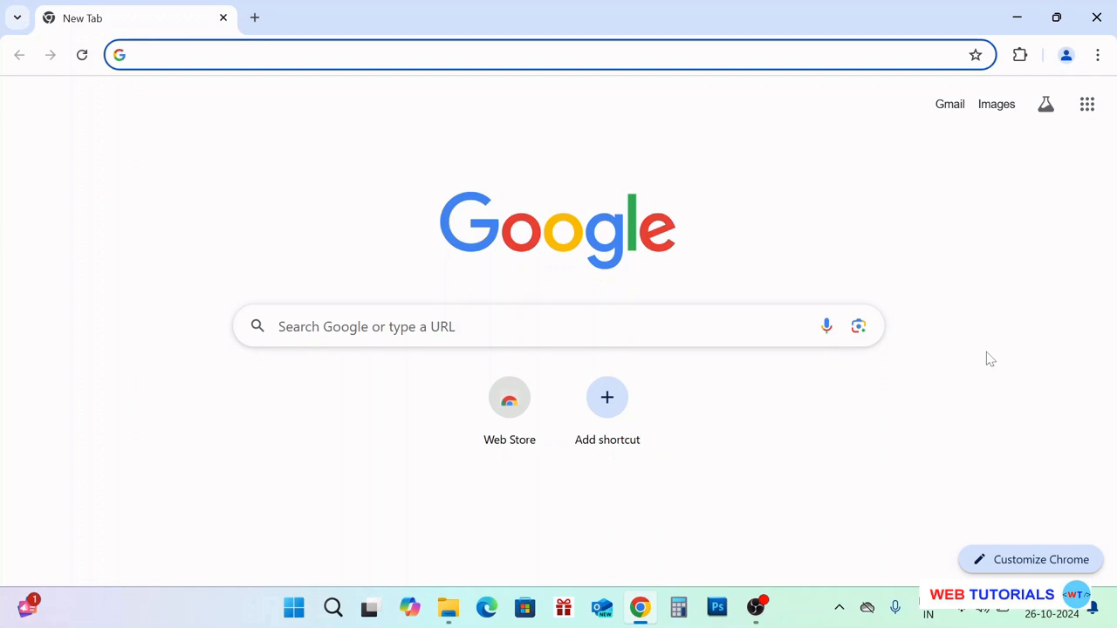
Google 'mysql' and open the official mysql.com result in a new tab
text(mysql)
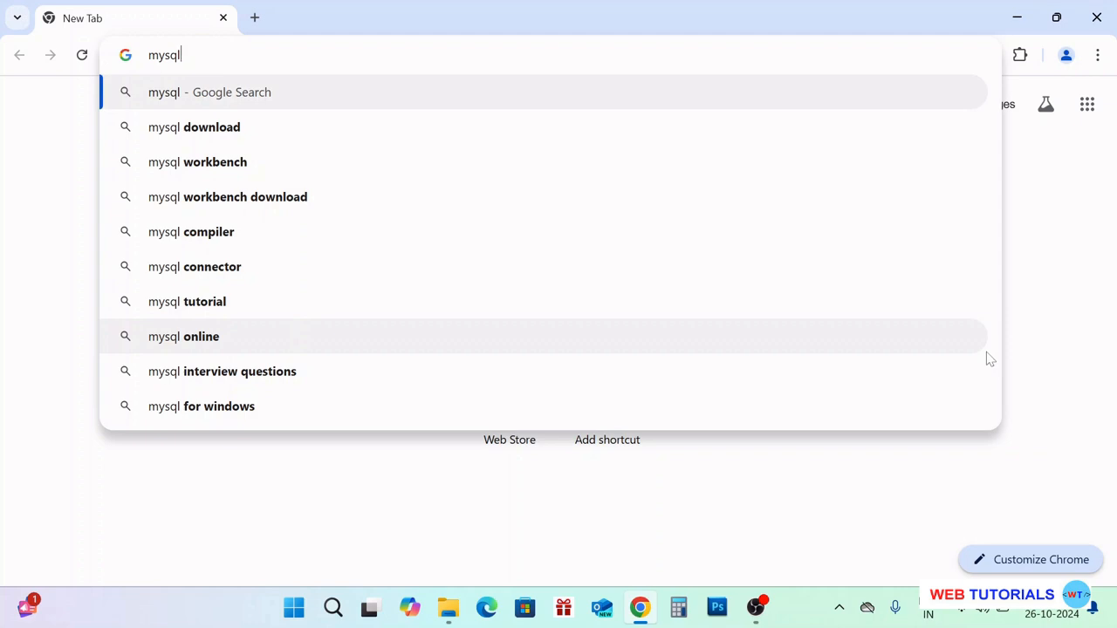
key(Return)
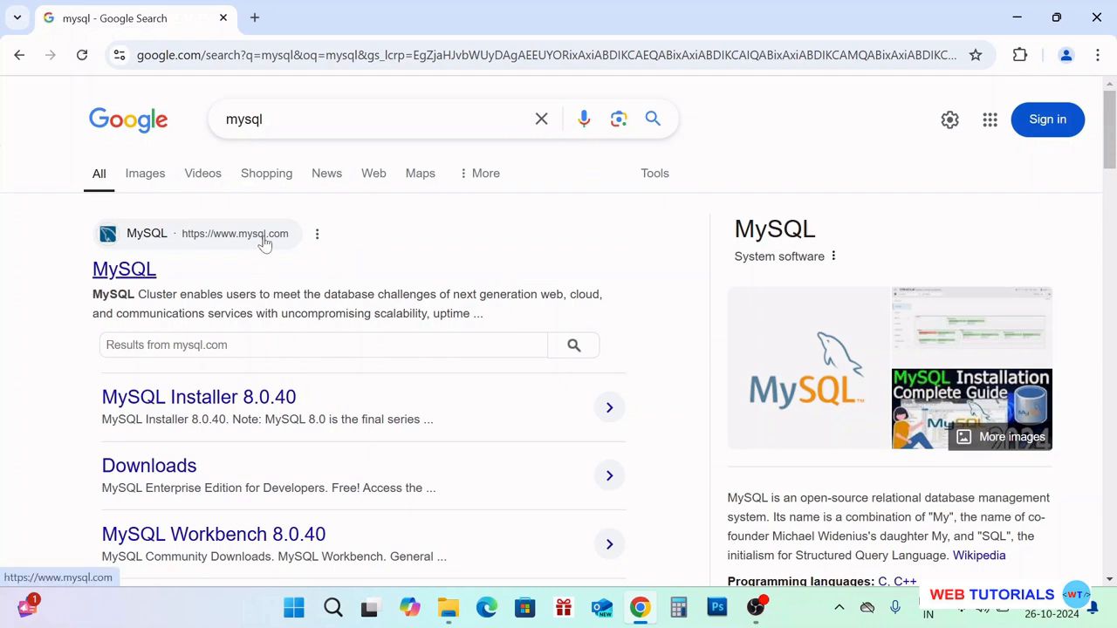
right_click(152, 274)
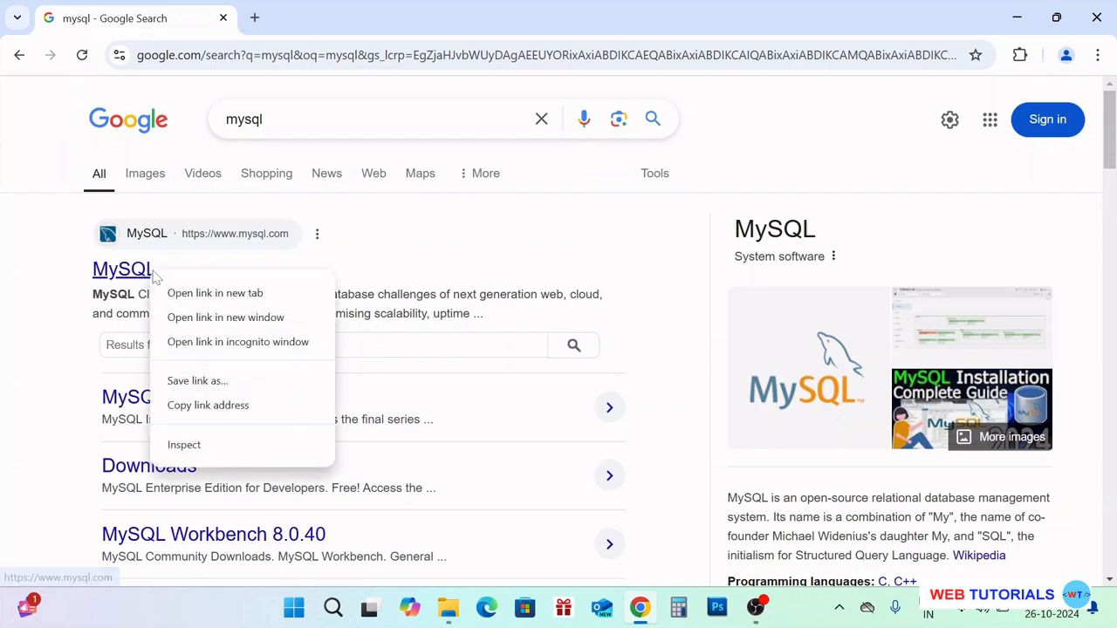
click(215, 293)
click(349, 18)
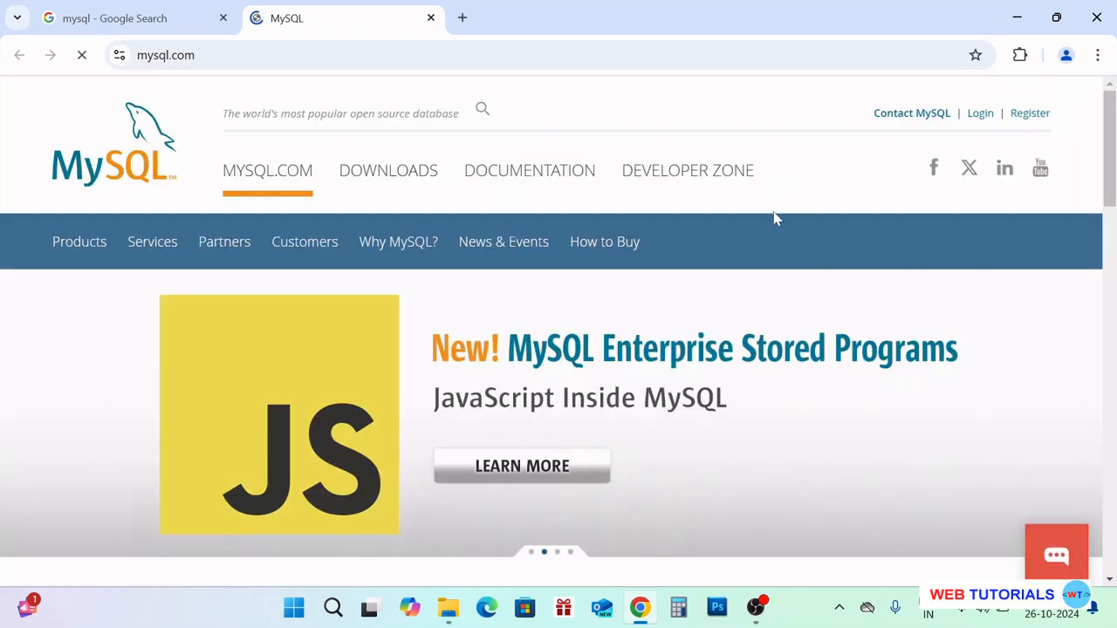
Go to the DOWNLOADS page on mysql.com
scroll(786, 219, down, 1)
scroll(1000, 349, down, 2)
scroll(1020, 362, up, 3)
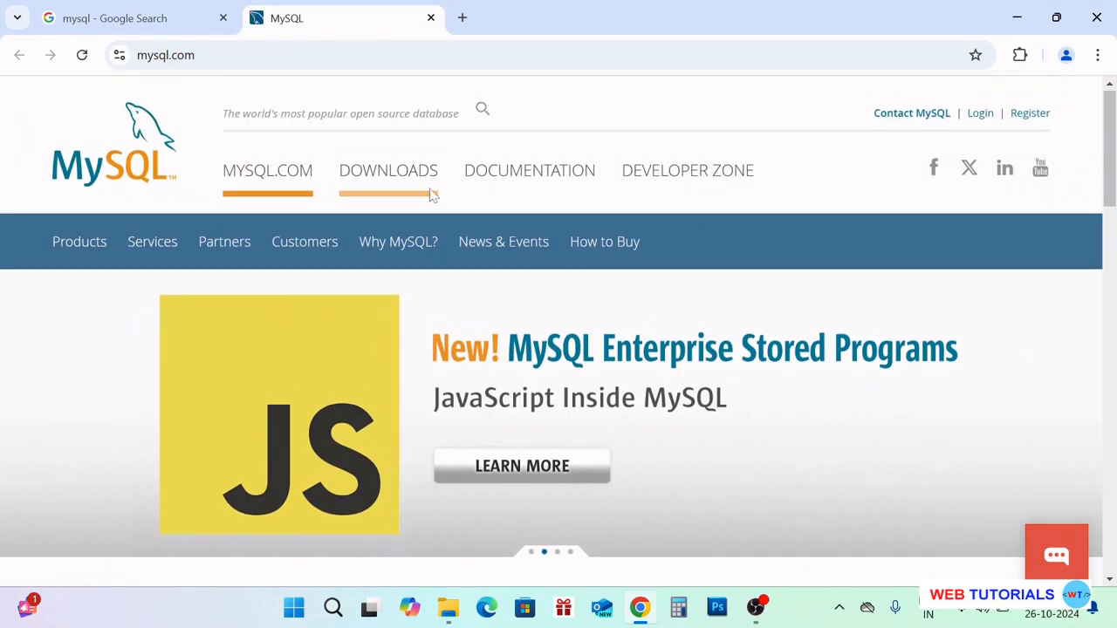
click(400, 173)
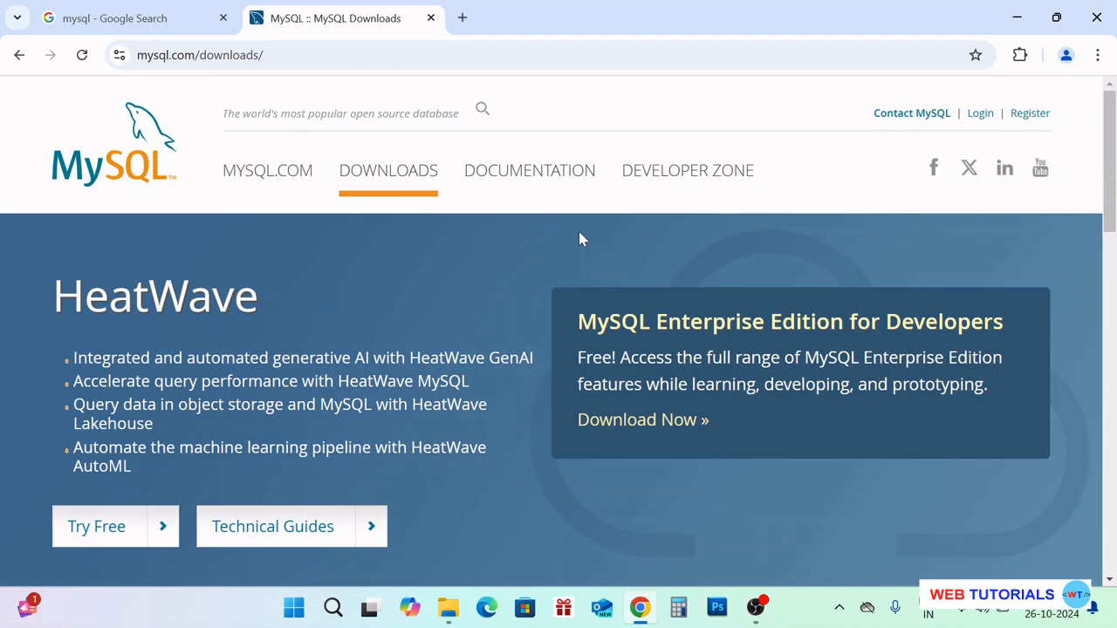
Open MySQL Community (GPL) Downloads, then the MySQL Installer for Windows downloads
scroll(582, 239, down, 4)
scroll(582, 239, down, 3)
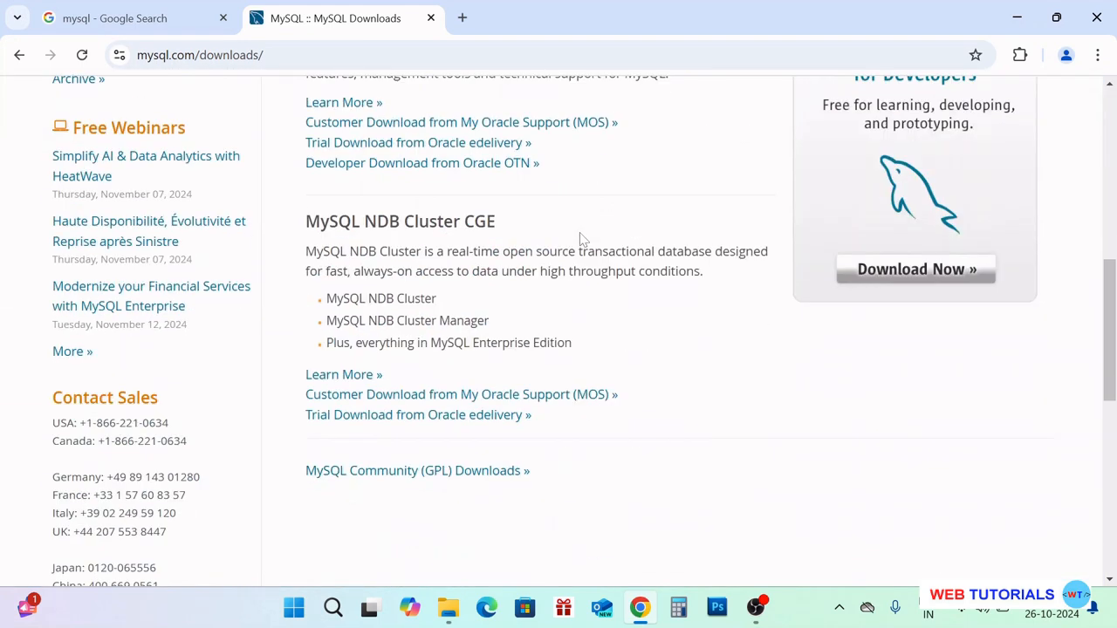
scroll(582, 239, down, 1)
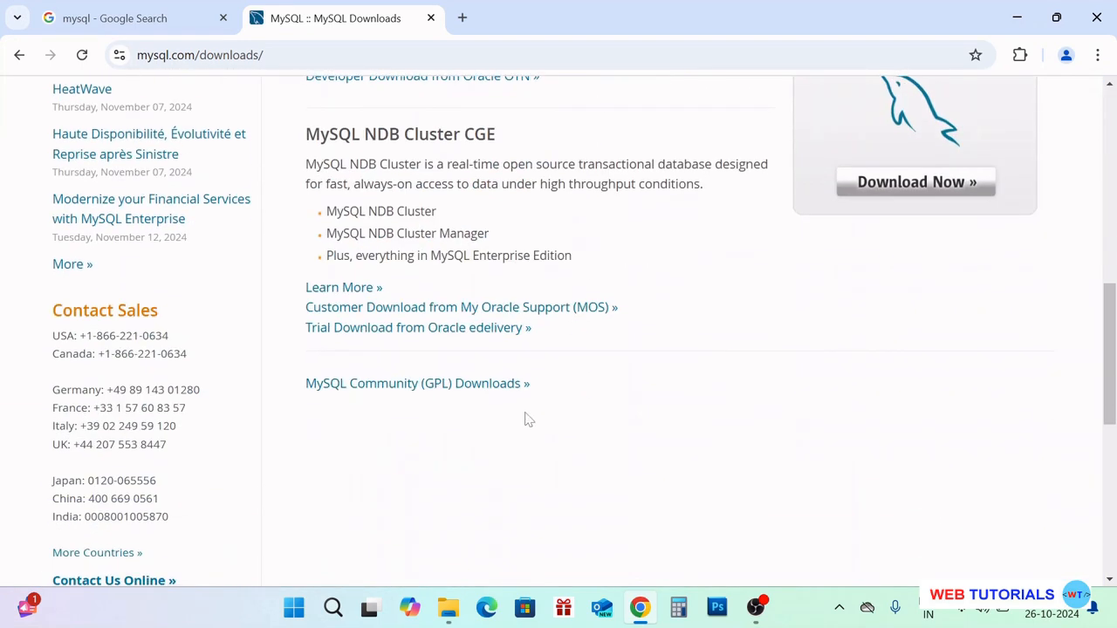
click(408, 388)
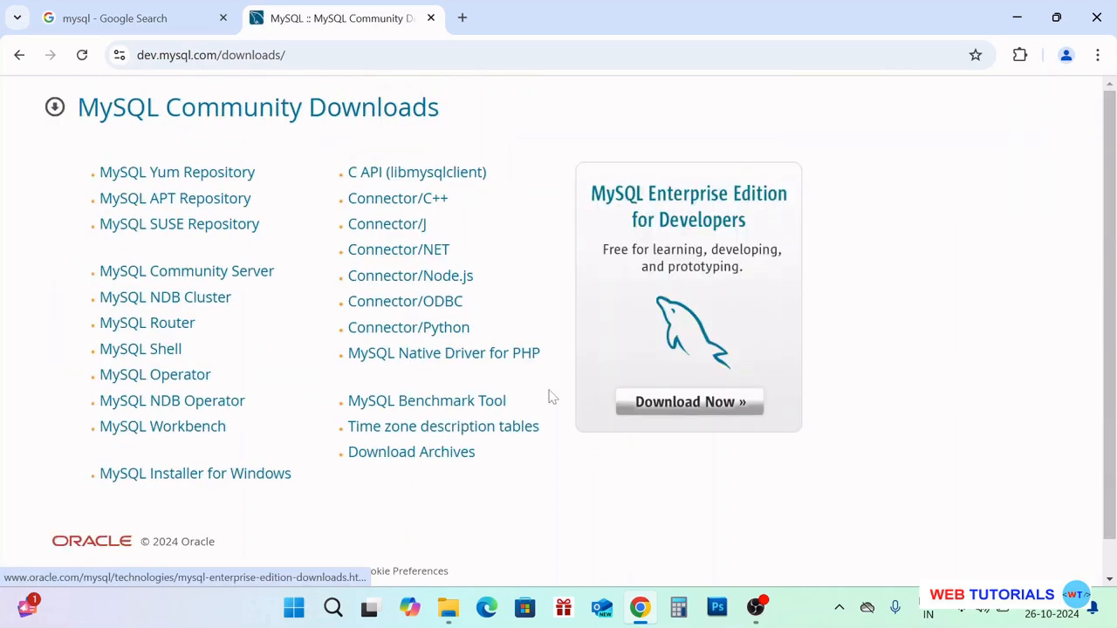
scroll(533, 388, down, 1)
scroll(768, 422, up, 1)
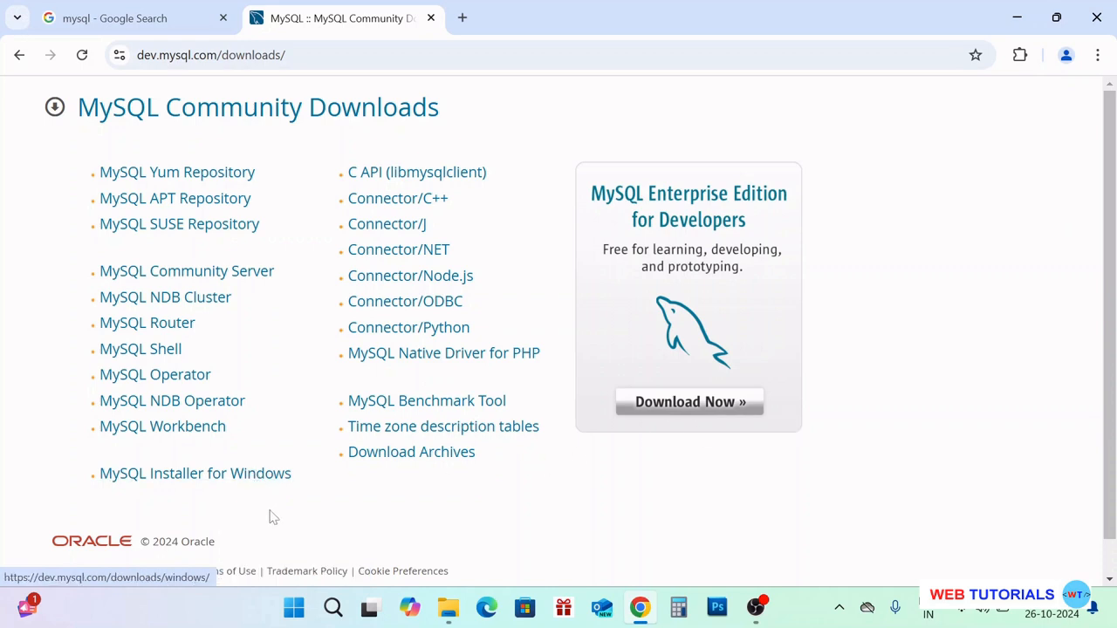
click(262, 482)
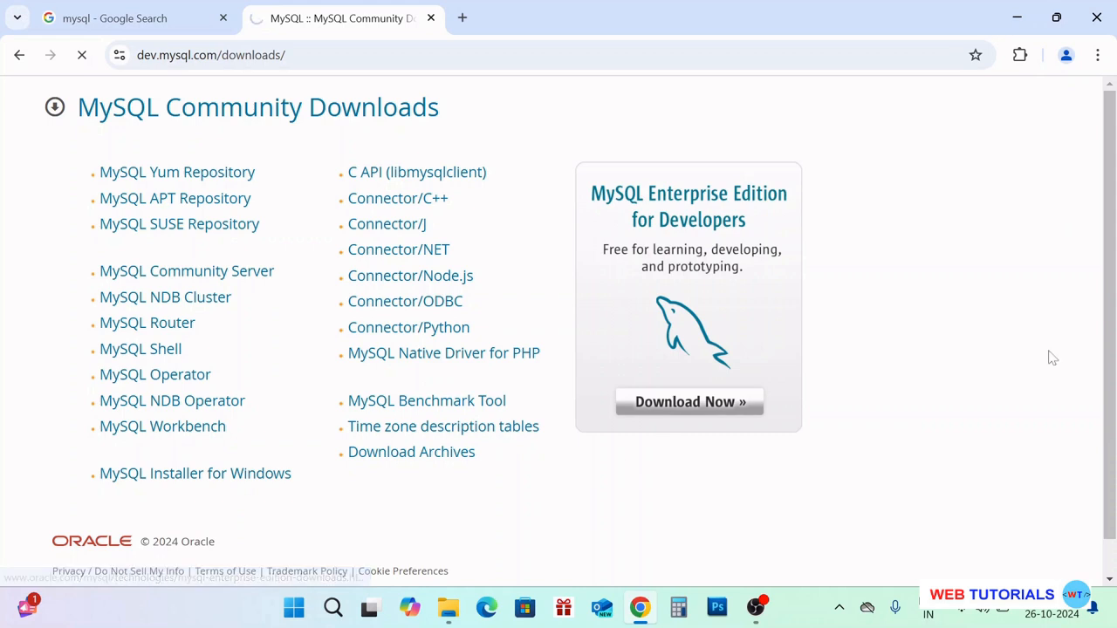
Scroll to the 8.0.40 Windows installer rows listing the 2.1M and 306.4M MSI packages
scroll(966, 360, down, 2)
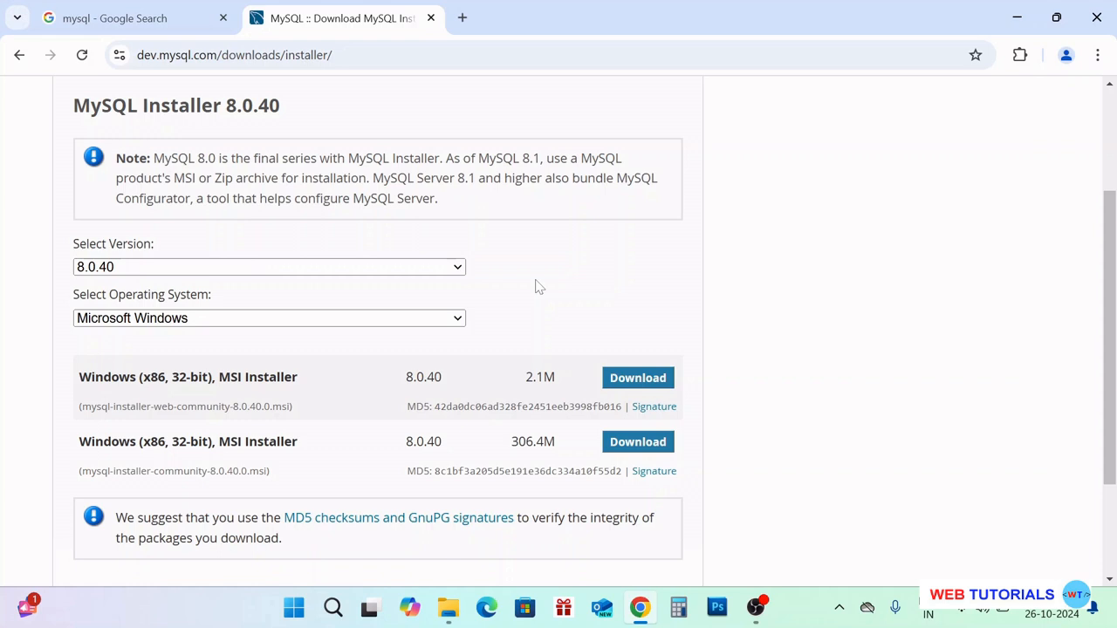
scroll(325, 360, down, 1)
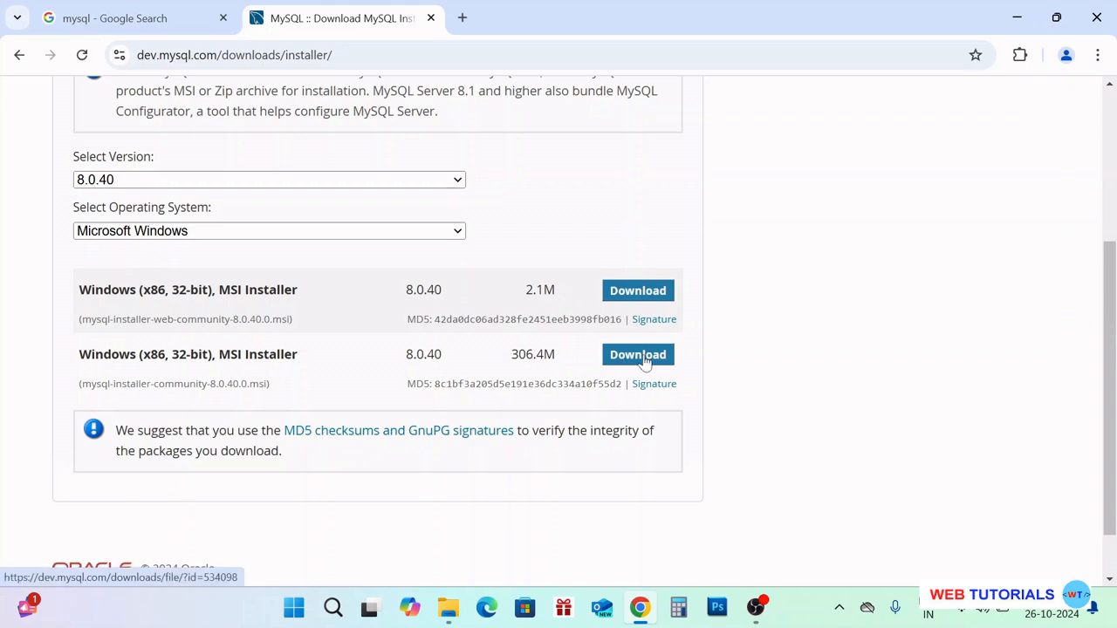
scroll(643, 358, down, 1)
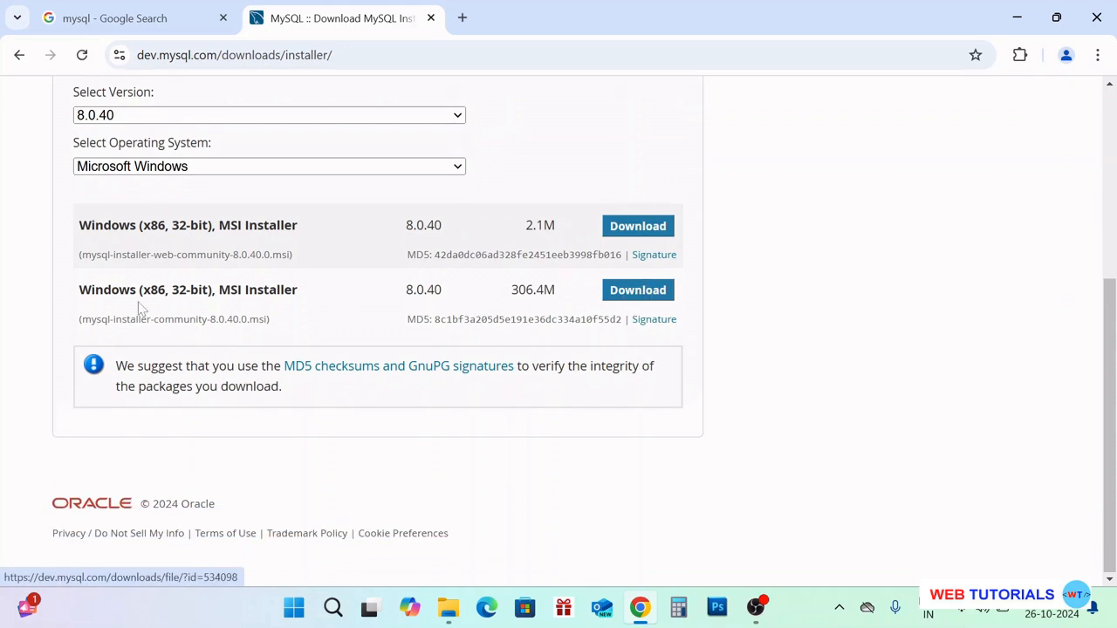
Download the 306.4M mysql-installer-community-8.0.40.0.msi without an Oracle login and check its progress
click(633, 295)
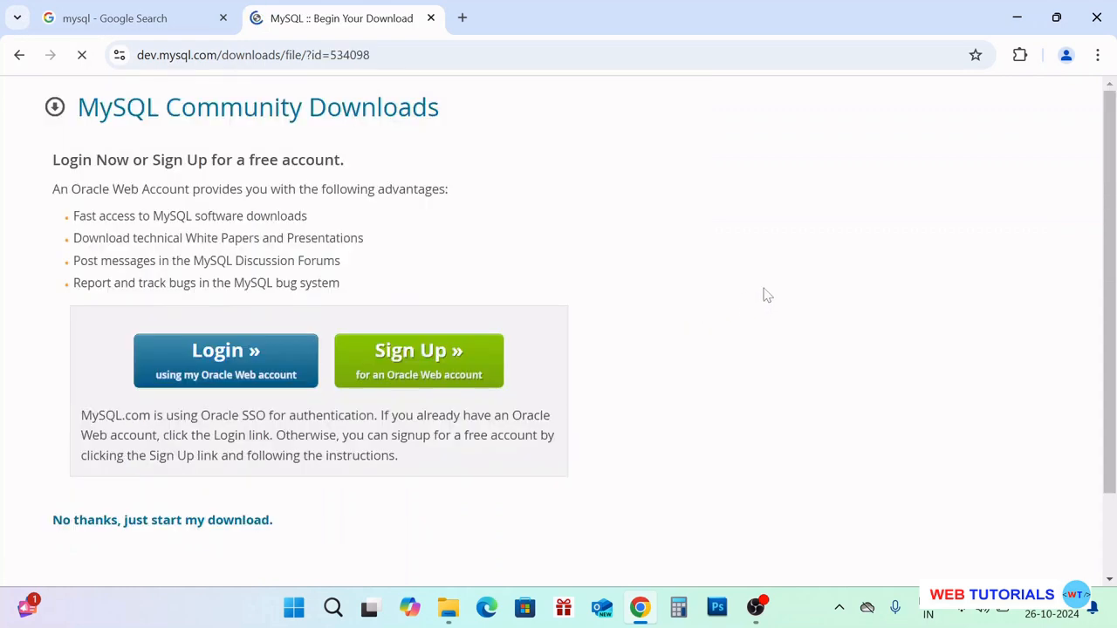
scroll(765, 294, down, 1)
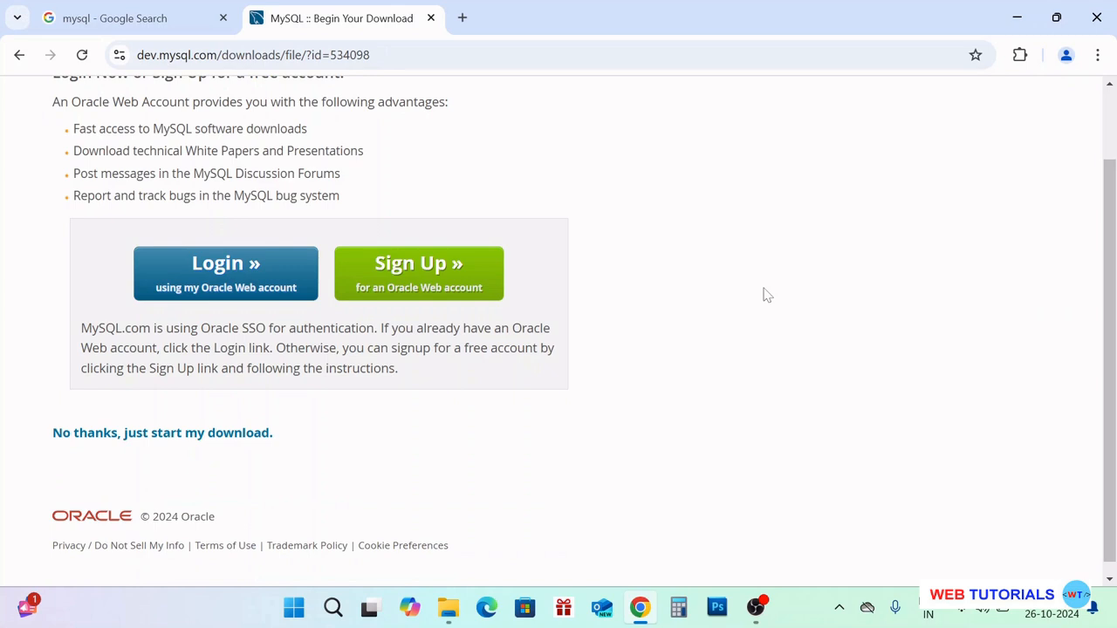
scroll(270, 332, up, 1)
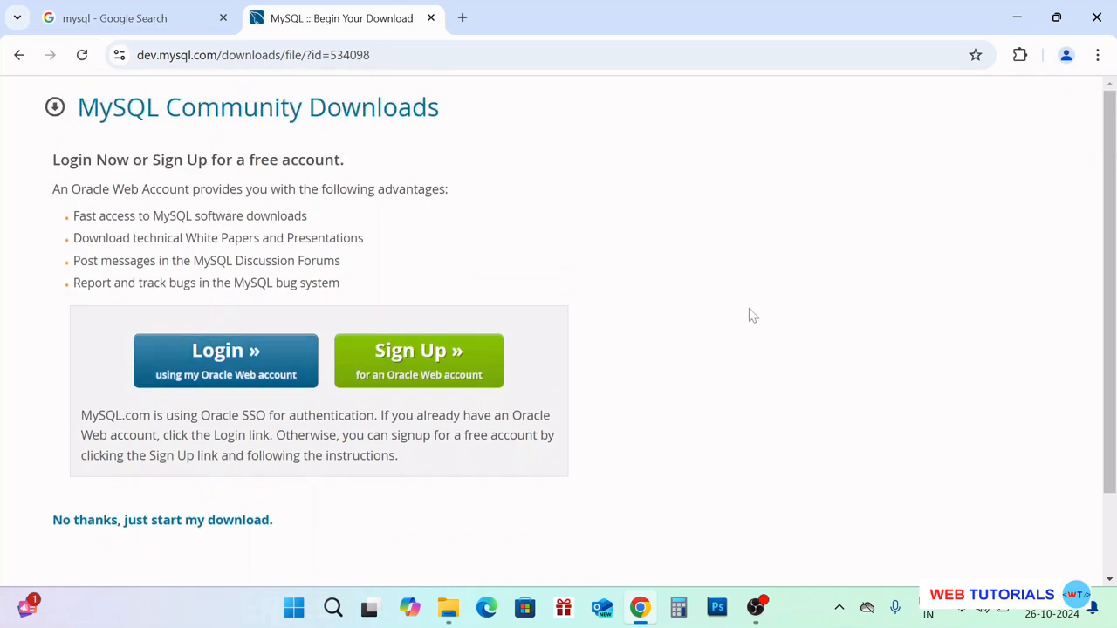
scroll(782, 302, down, 1)
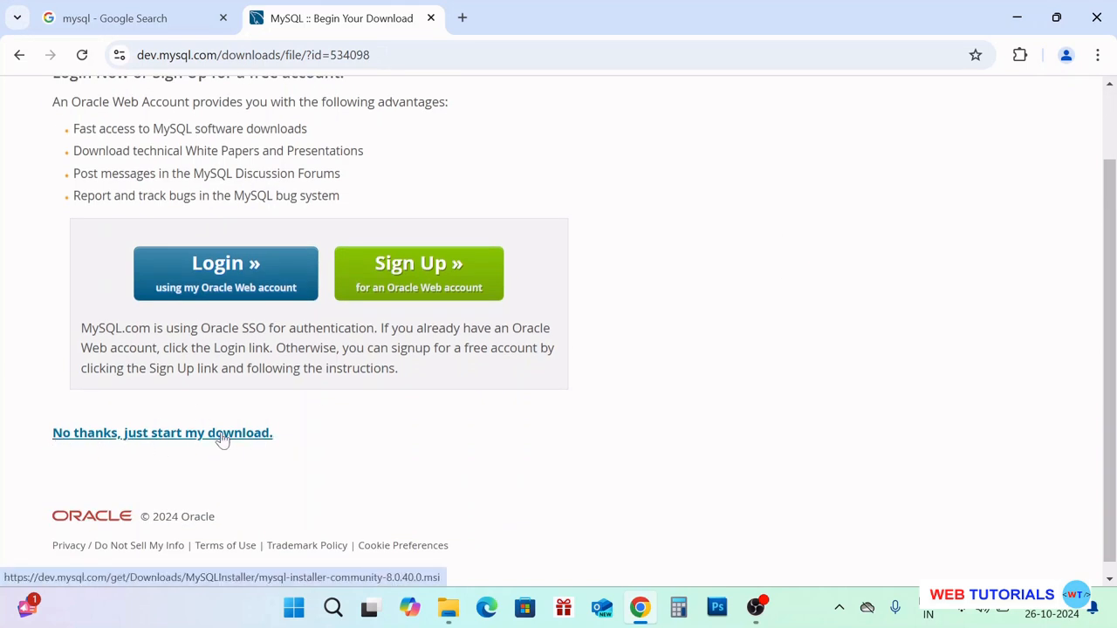
click(180, 439)
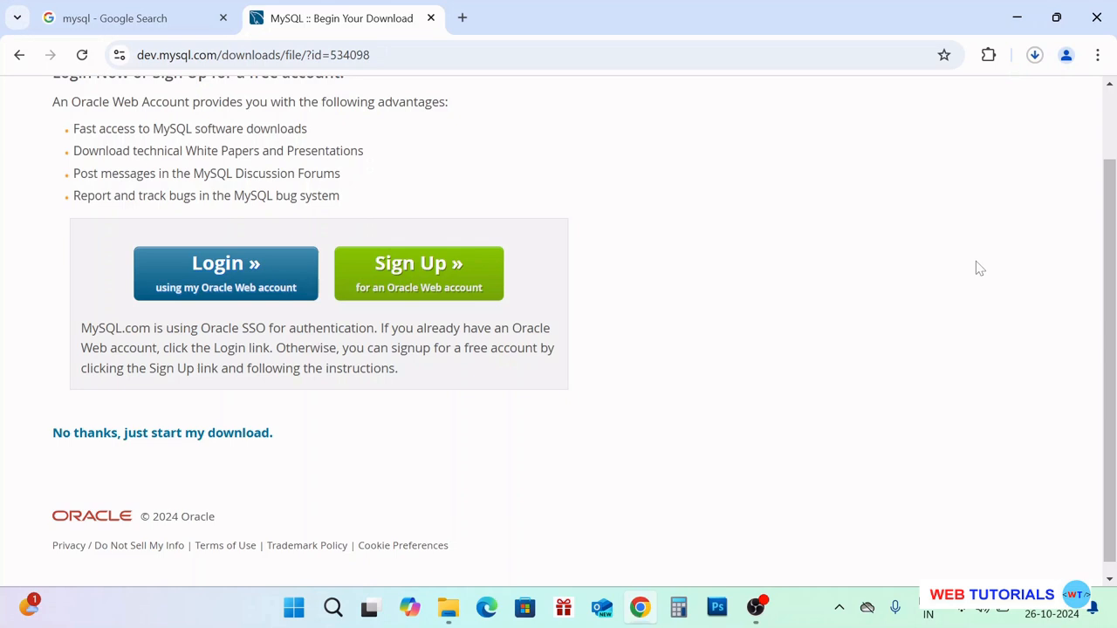
click(1035, 55)
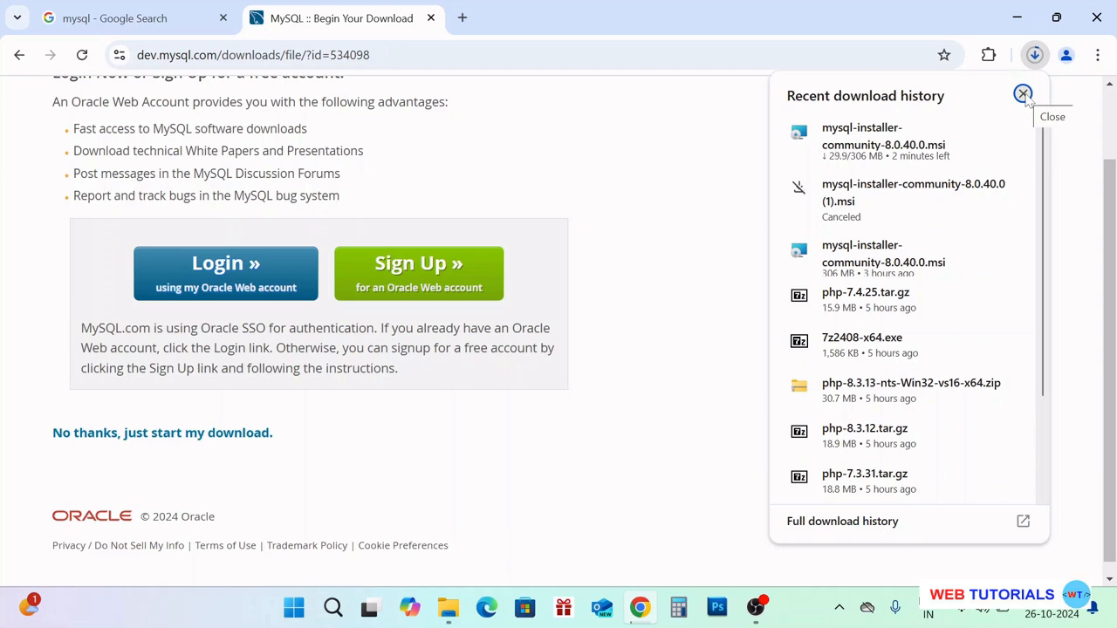
click(1022, 94)
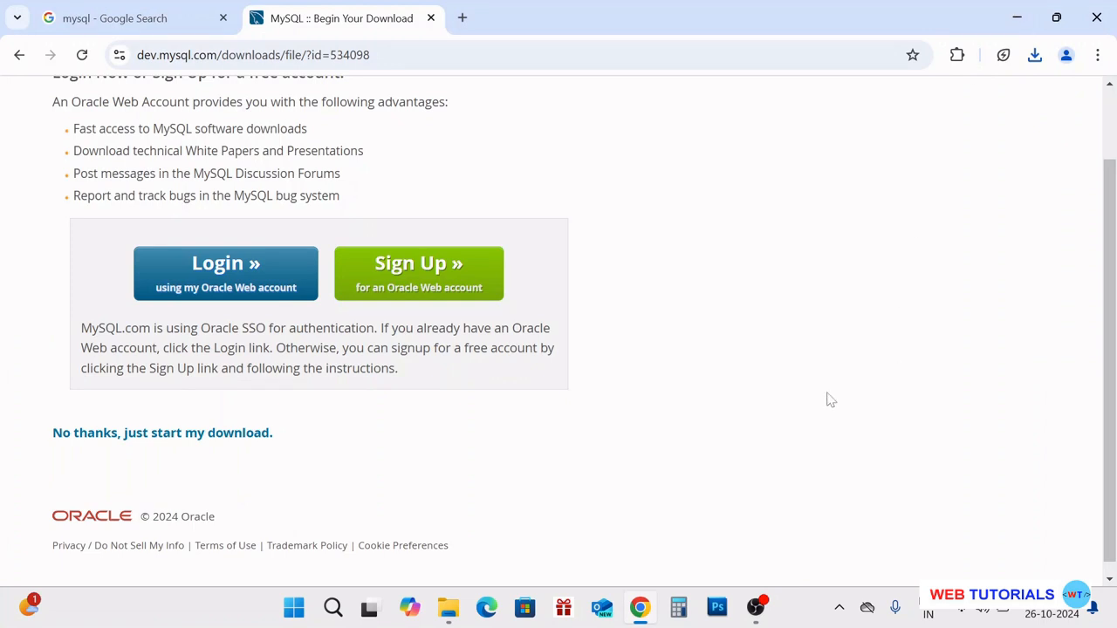
Run mysql-installer-community-8.0.40.0.msi from the Downloads folder in File Explorer
click(450, 608)
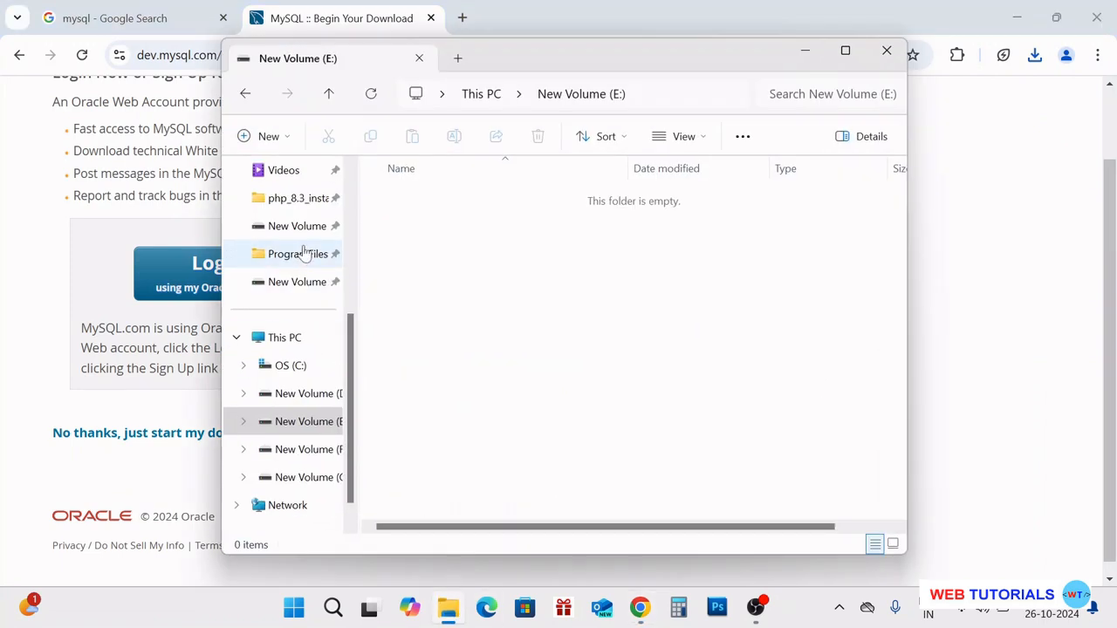
scroll(303, 253, up, 2)
click(306, 229)
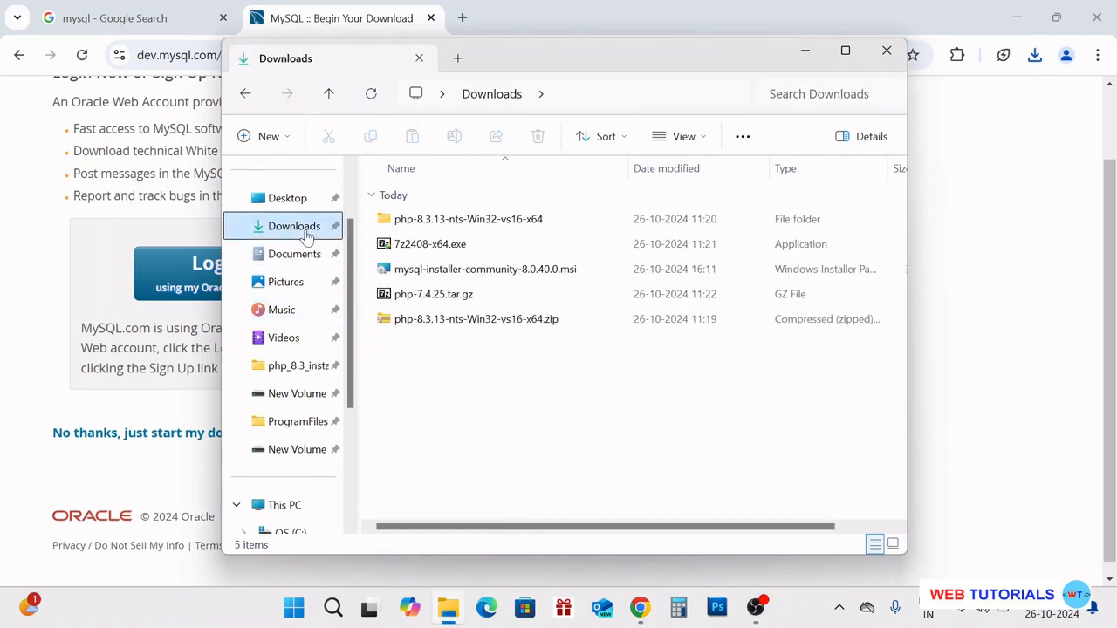
click(533, 272)
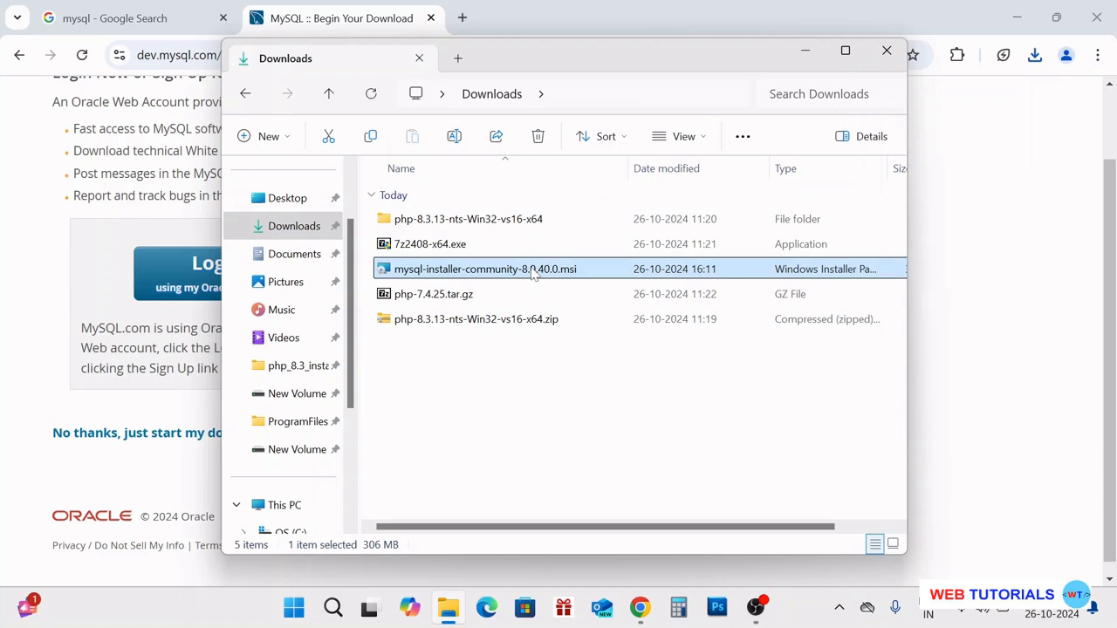
double_click(534, 272)
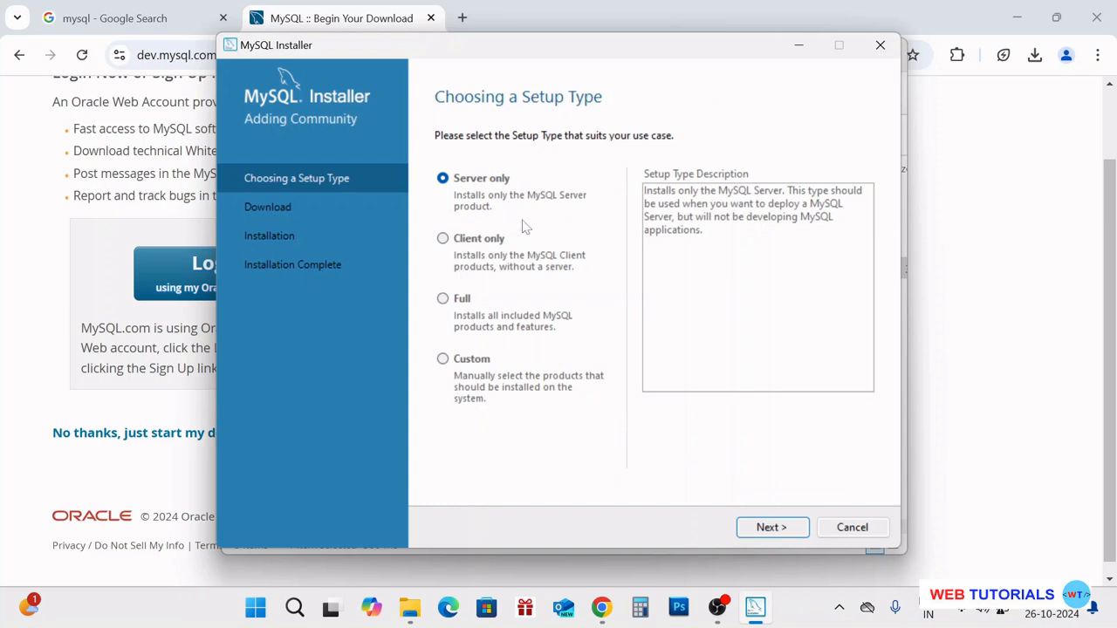
Choose the Custom setup type and continue to Select Products
click(442, 361)
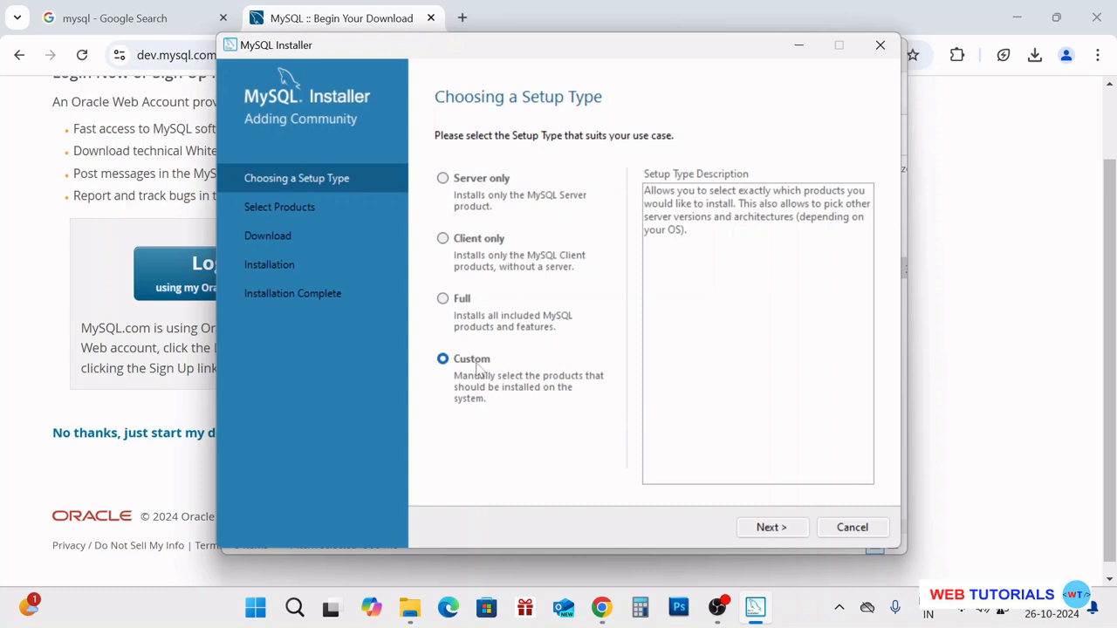
click(783, 525)
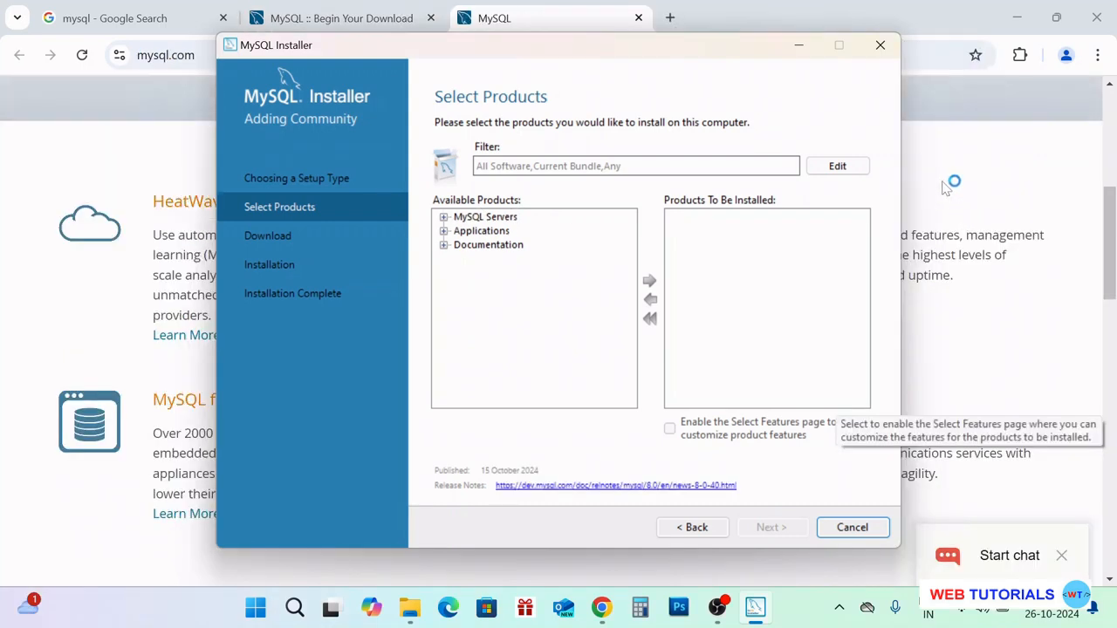
Add MySQL Server 8.0.40 - X64 to the products to install
click(444, 218)
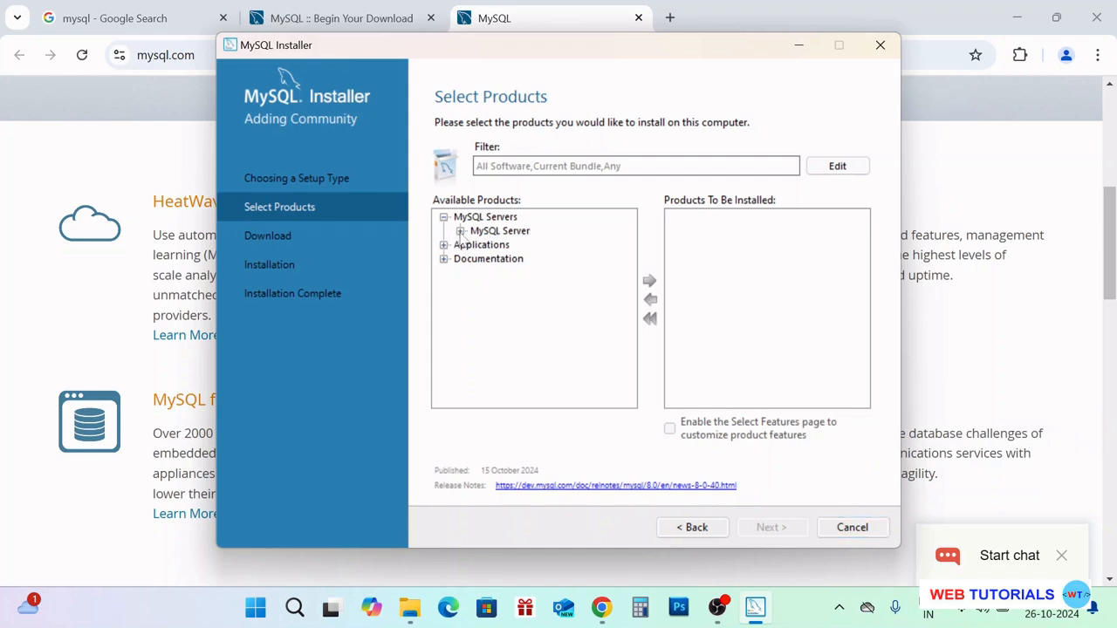
click(460, 231)
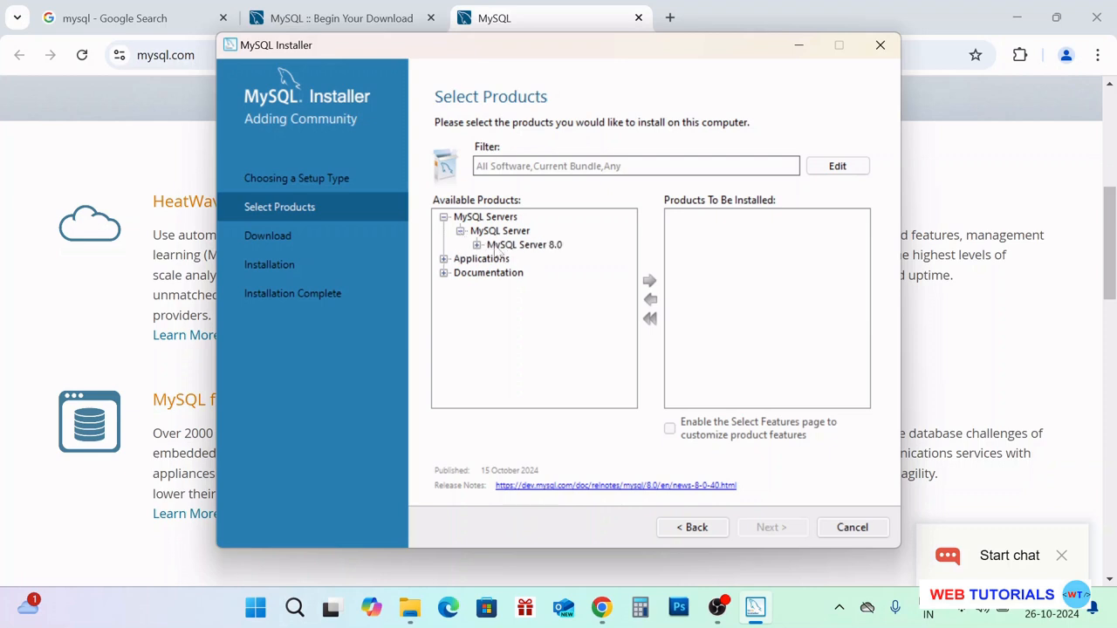
click(477, 245)
click(547, 261)
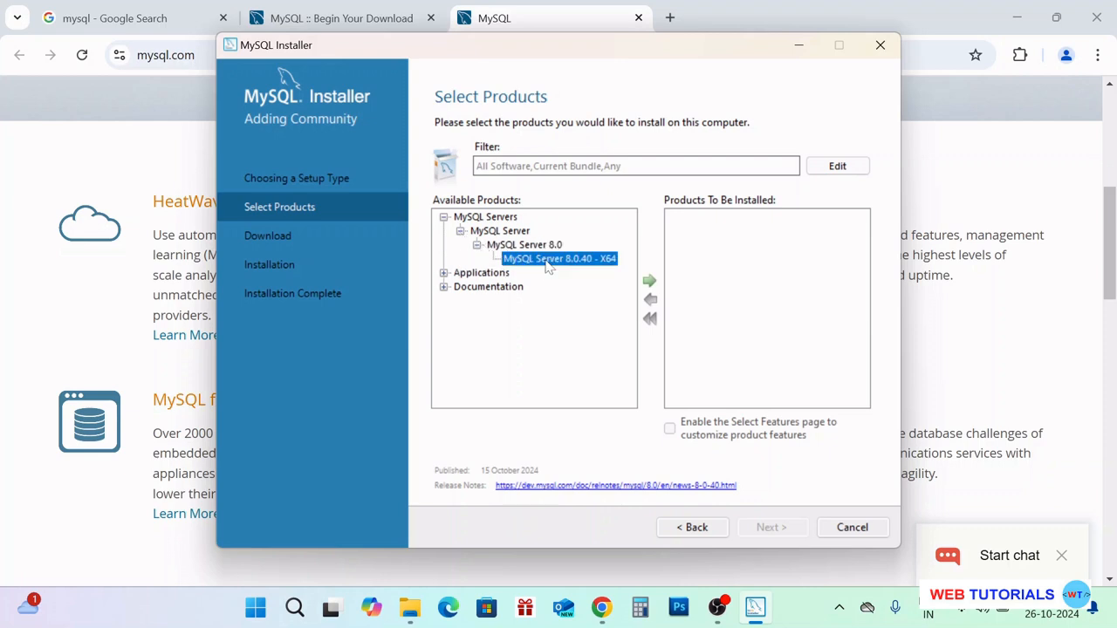
click(651, 285)
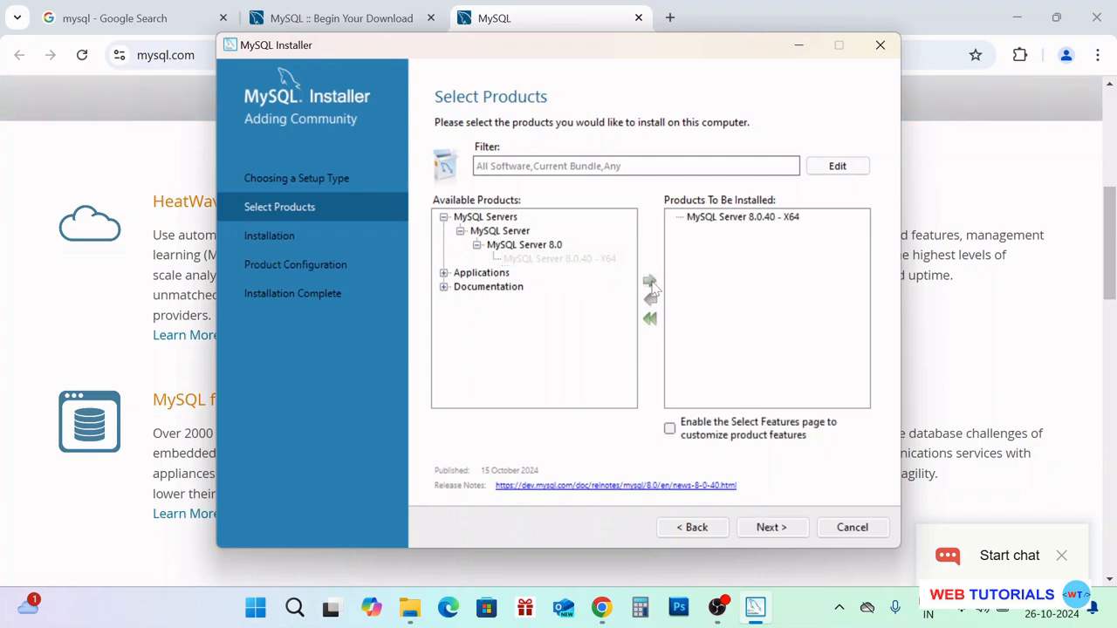
Add MySQL Workbench 8.0.40 - X64 to the install list
click(444, 273)
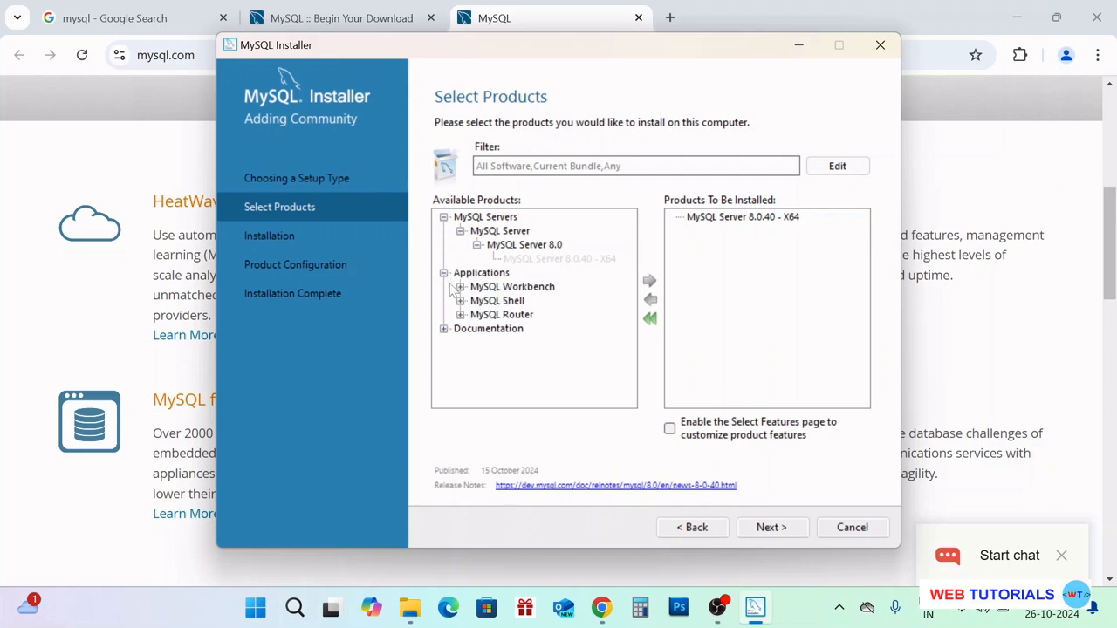
click(460, 287)
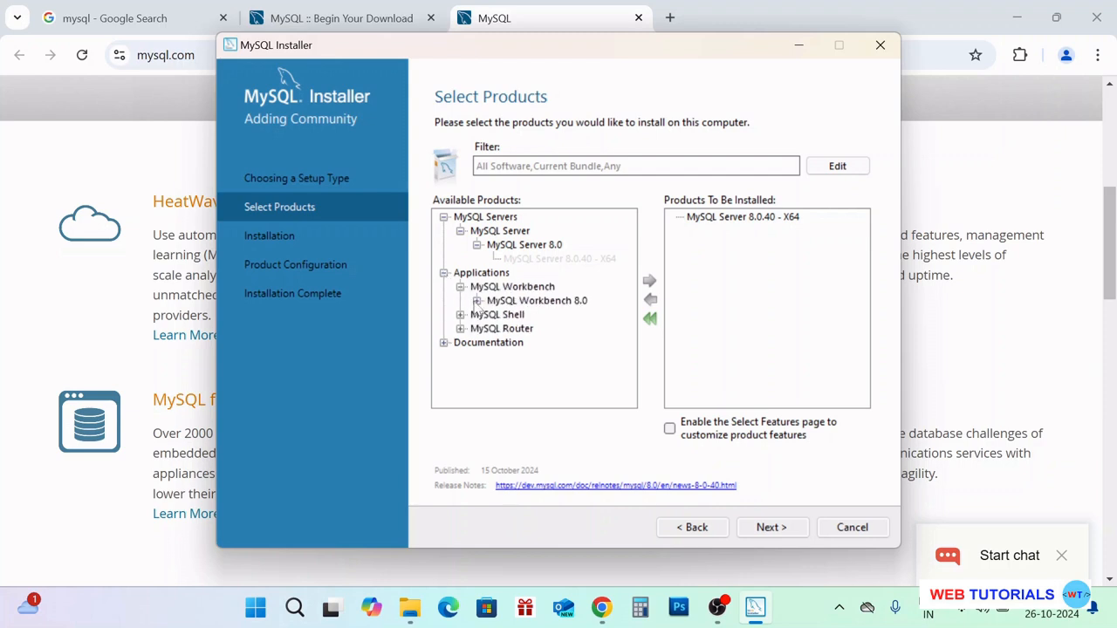
click(476, 300)
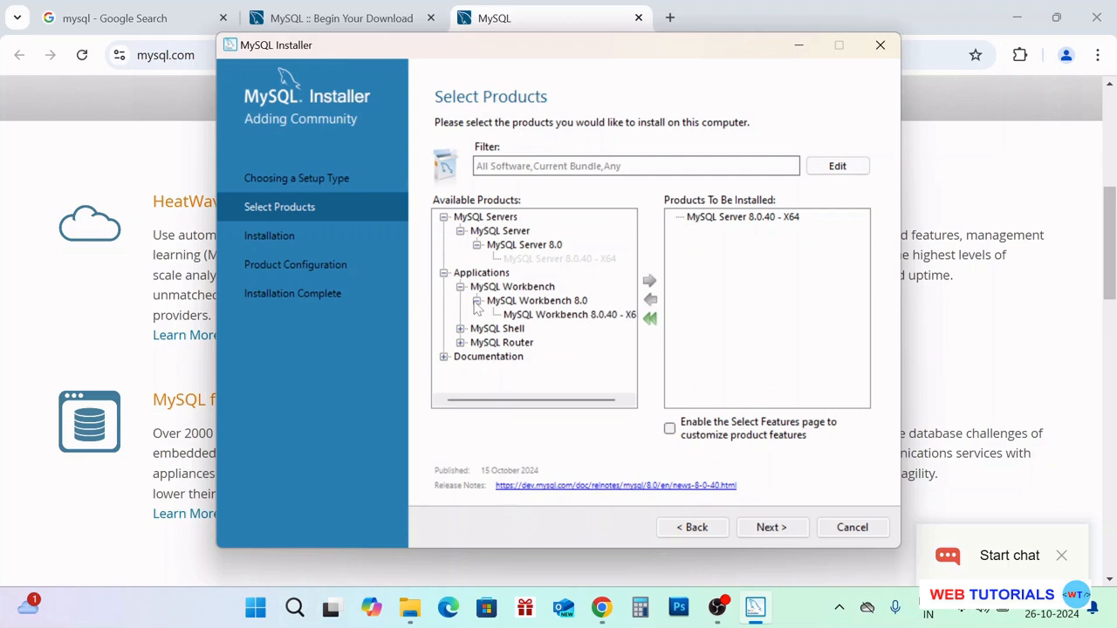
click(541, 316)
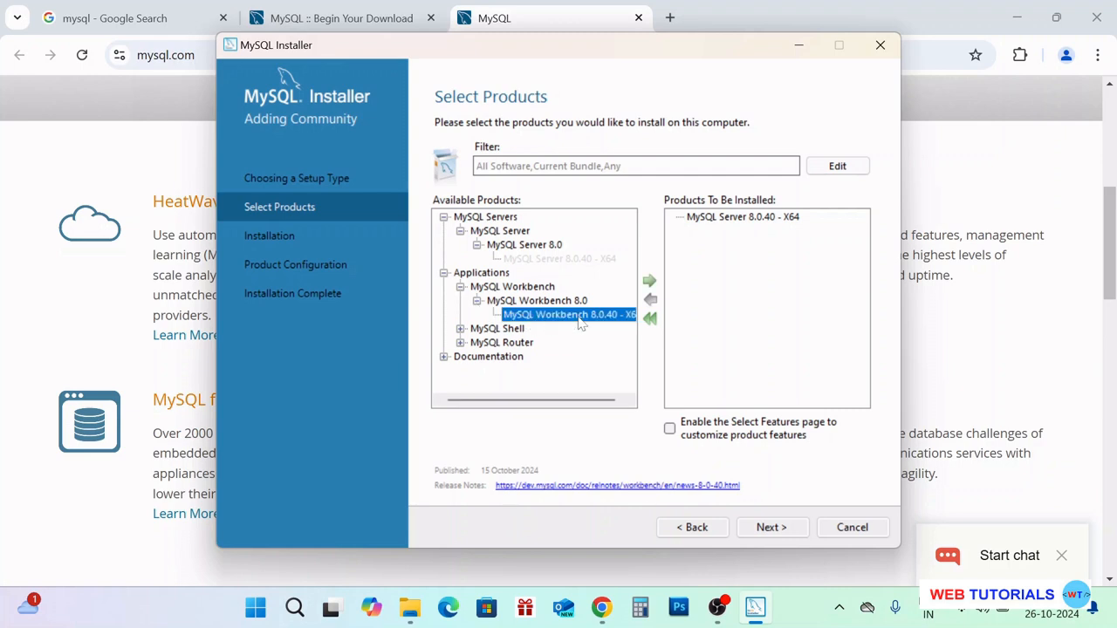
click(650, 283)
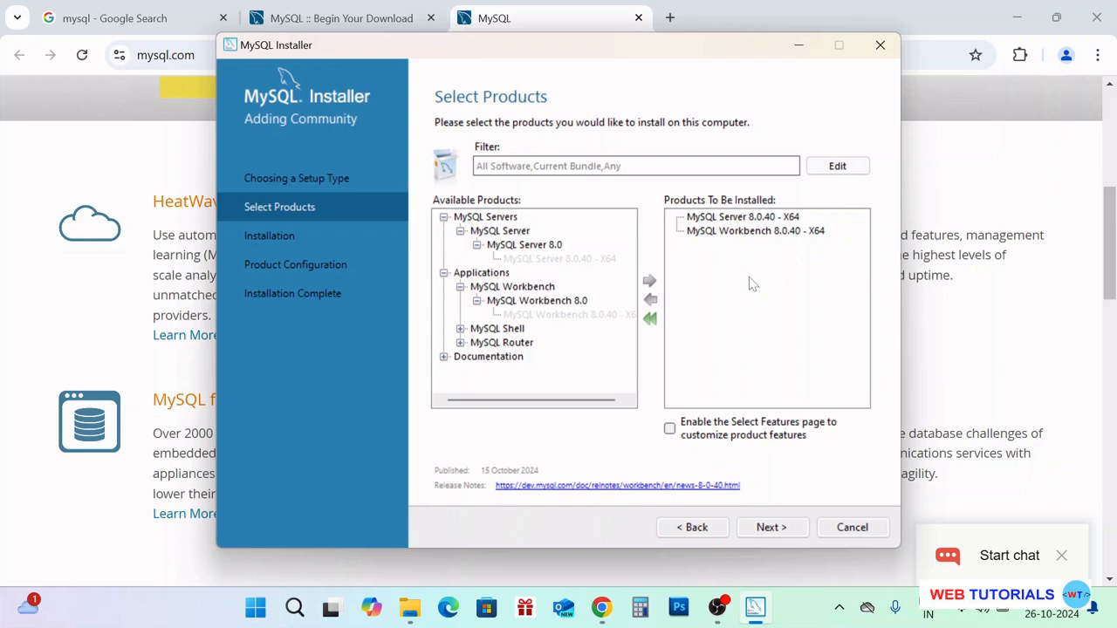
Add MySQL Shell 8.0.40 - X64 and continue to the installation summary
click(461, 330)
click(478, 342)
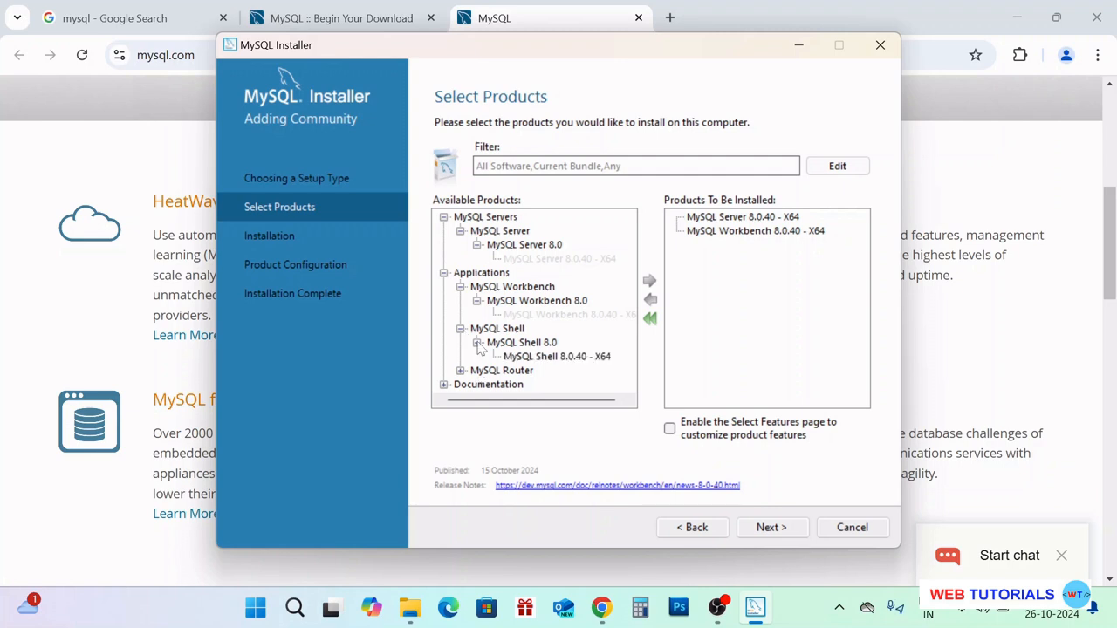
click(541, 358)
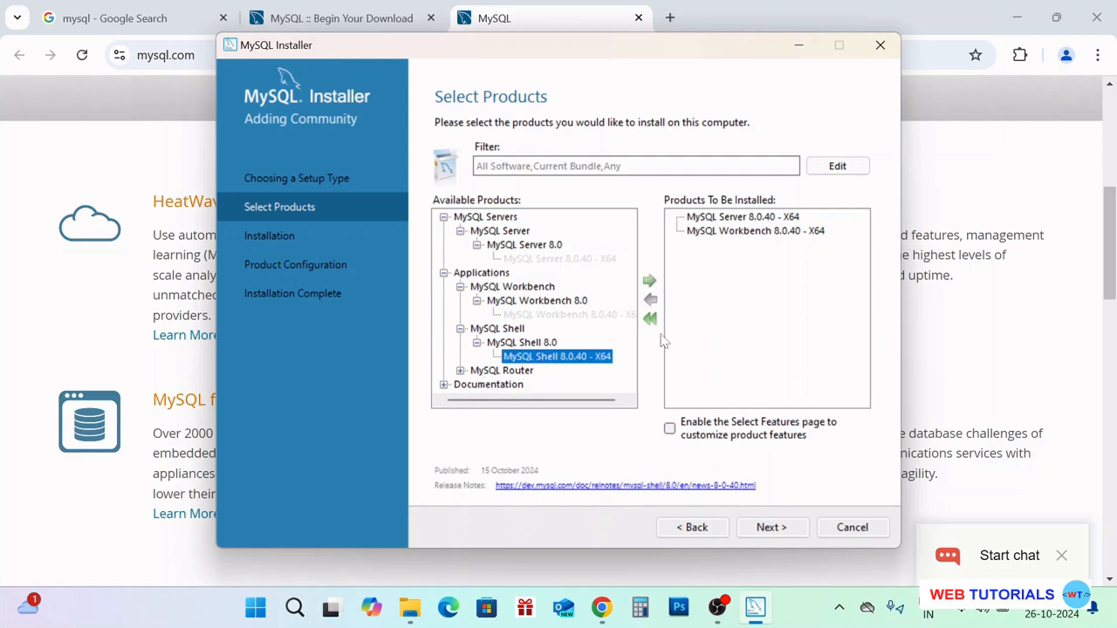
click(650, 282)
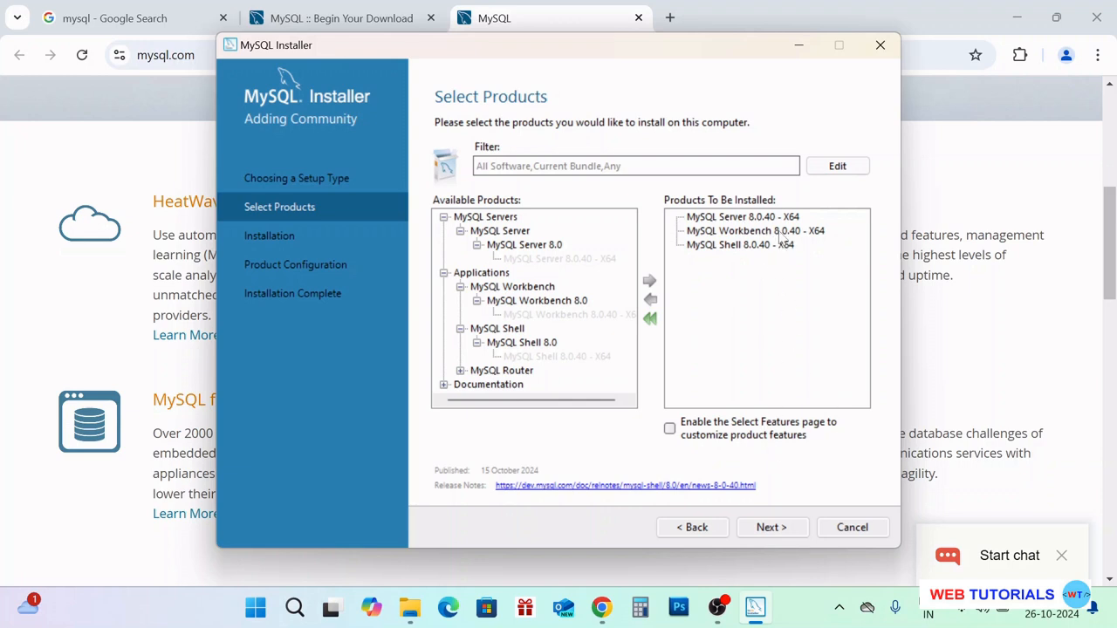
click(794, 529)
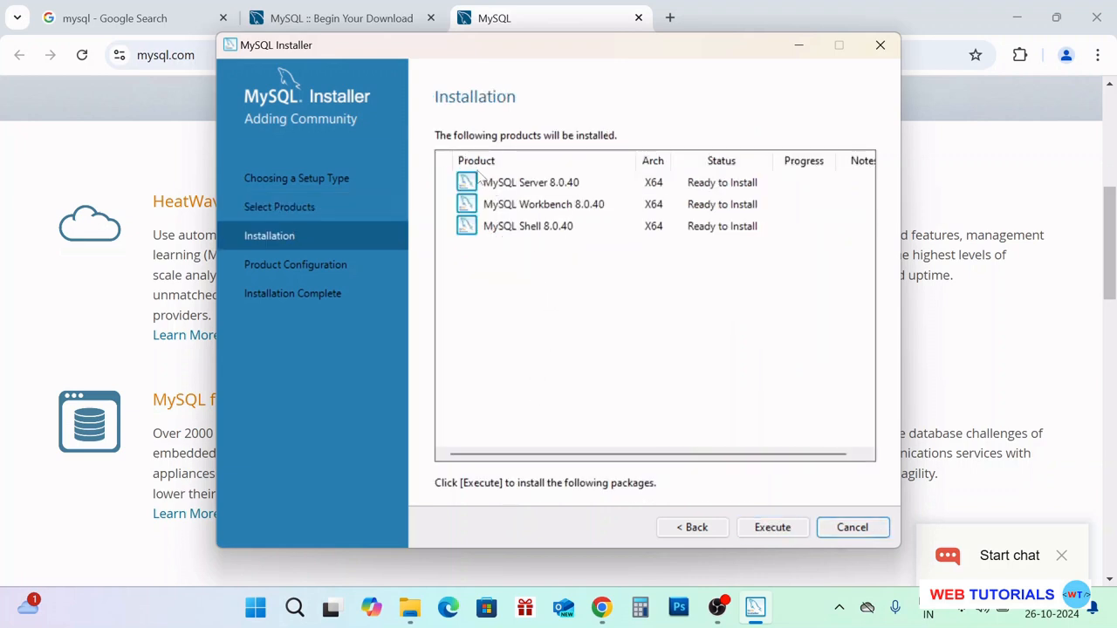
Execute the installation of Server, Workbench and Shell 8.0.40, then go to Product Configuration
click(773, 527)
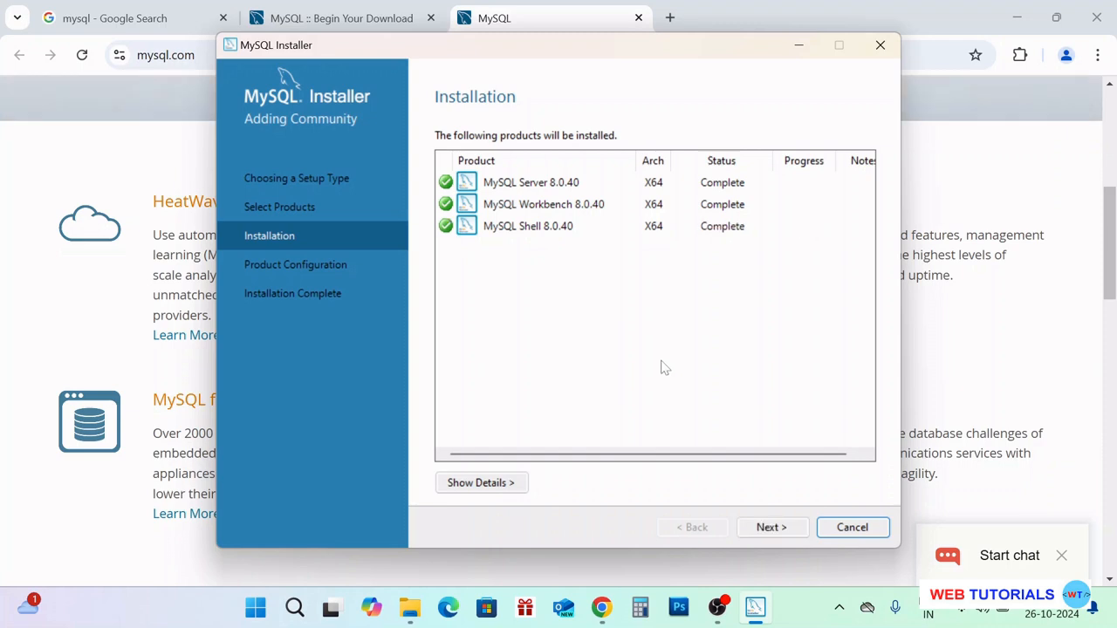
click(772, 527)
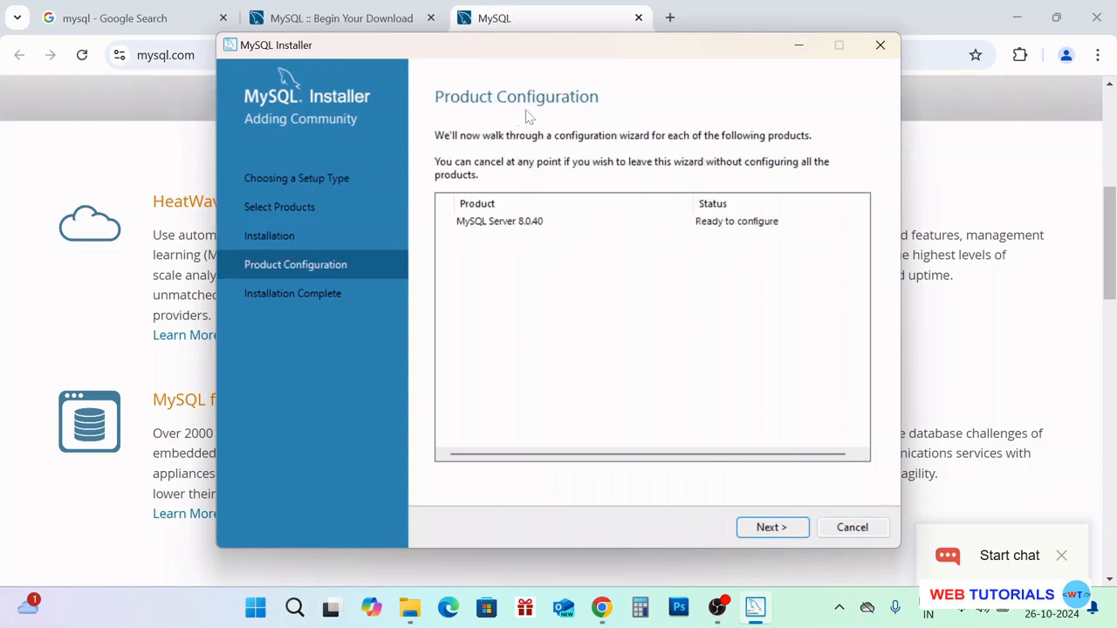
Accept Development Computer type and TCP/IP port 3306 in Type and Networking
click(771, 529)
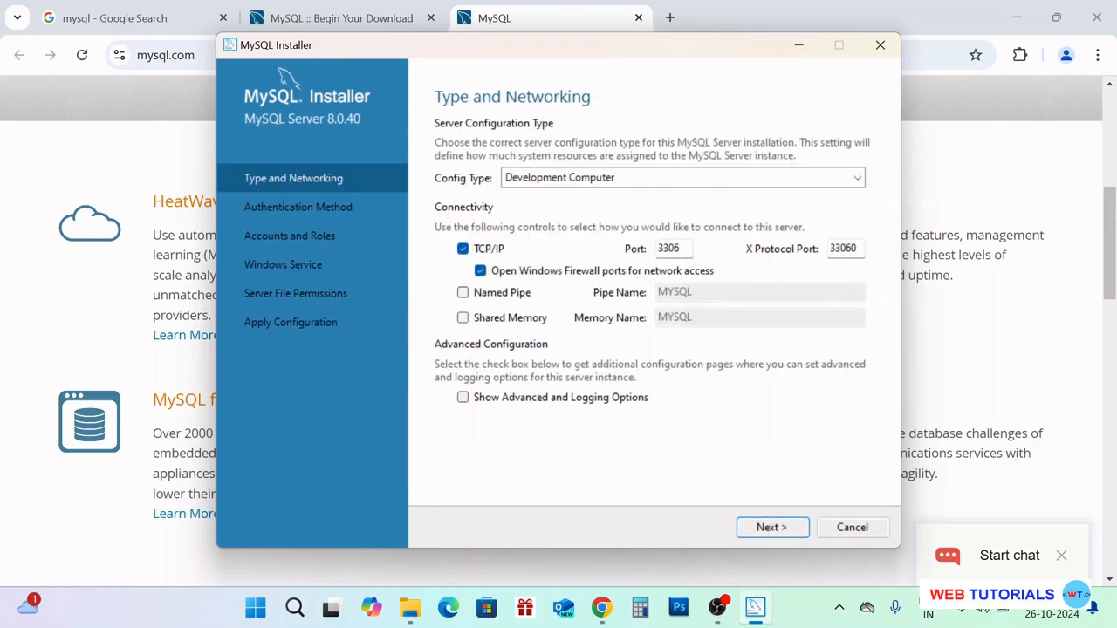
double_click(669, 249)
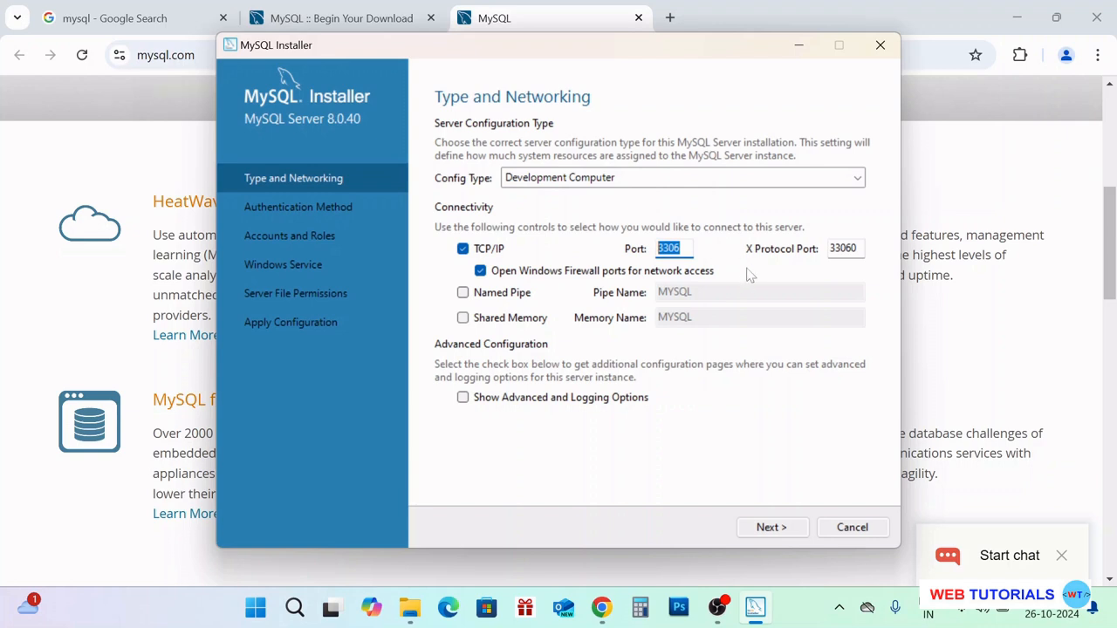
click(782, 534)
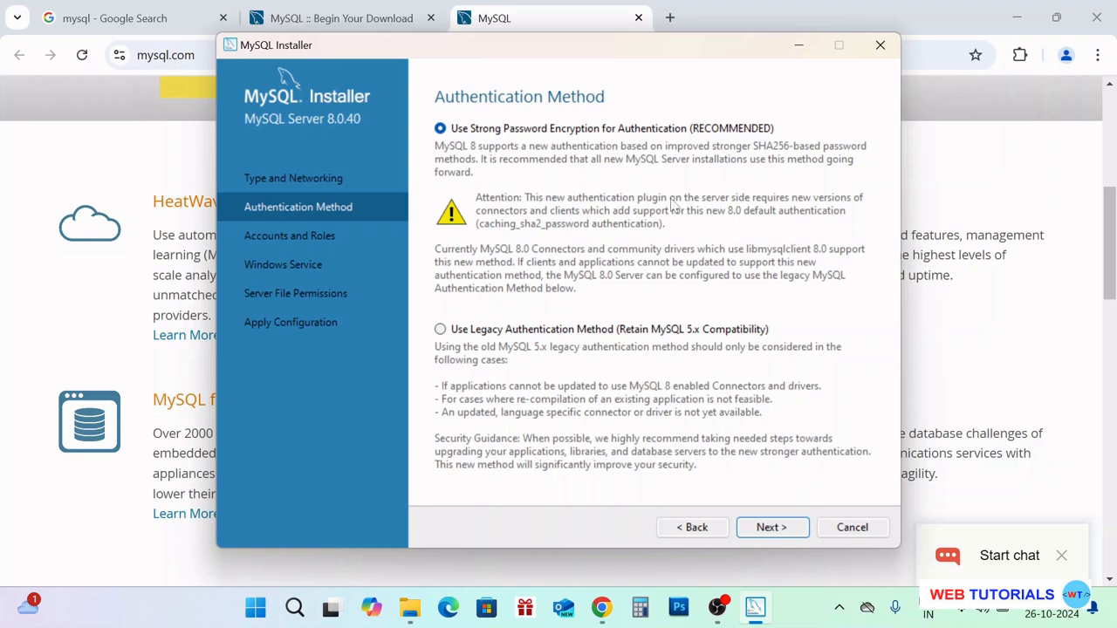
Keep strong password encryption, enter the root password twice, and continue to Windows Service
click(777, 527)
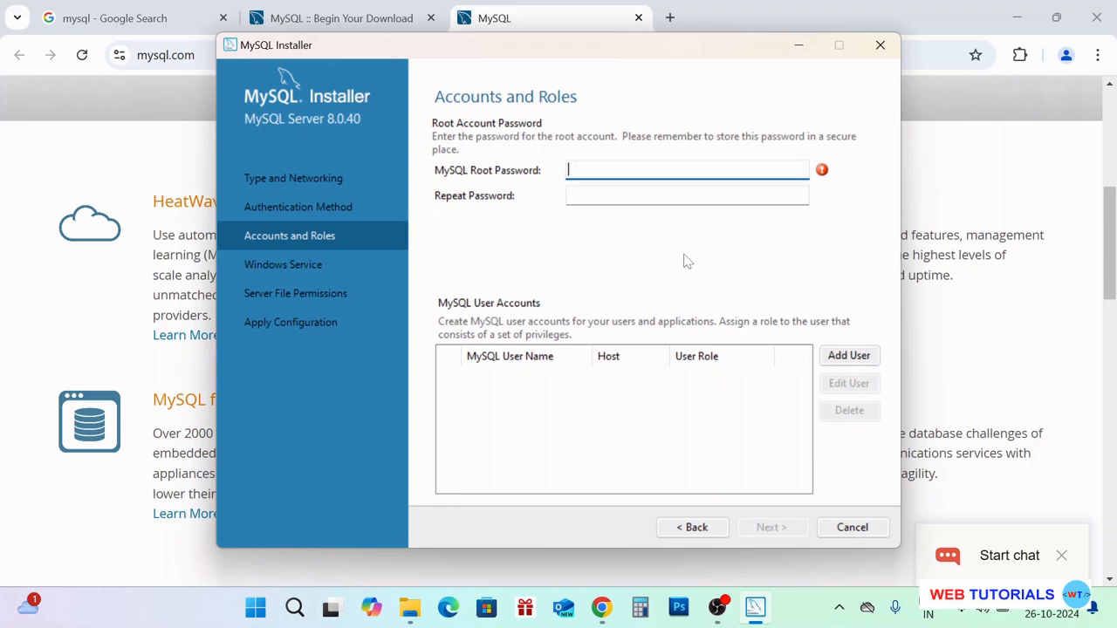
key(Caps_Lock)
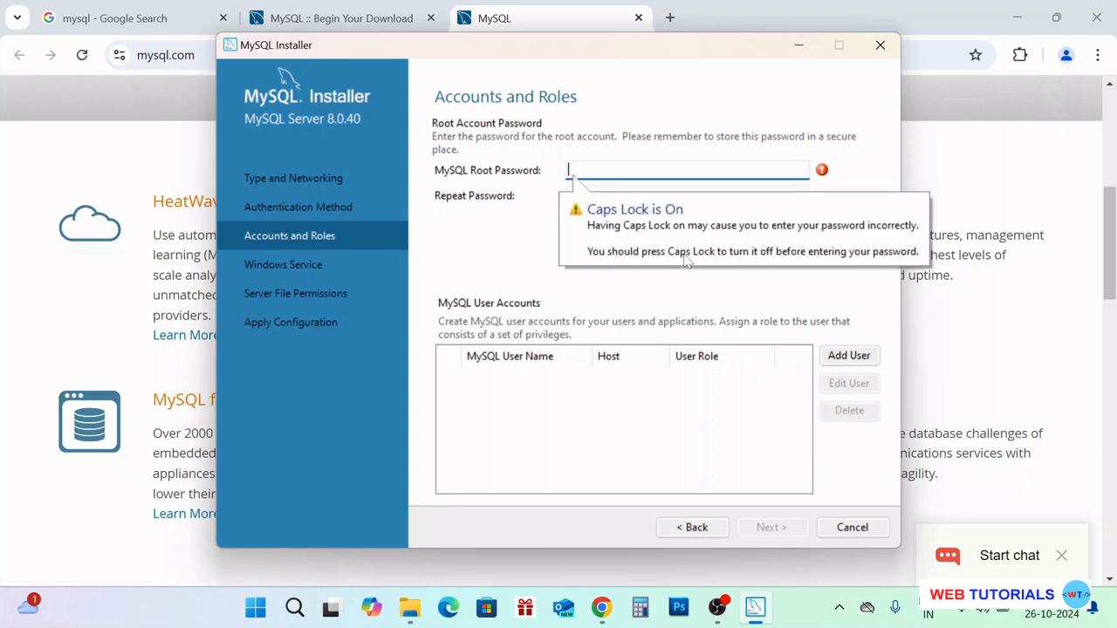
text(ro)
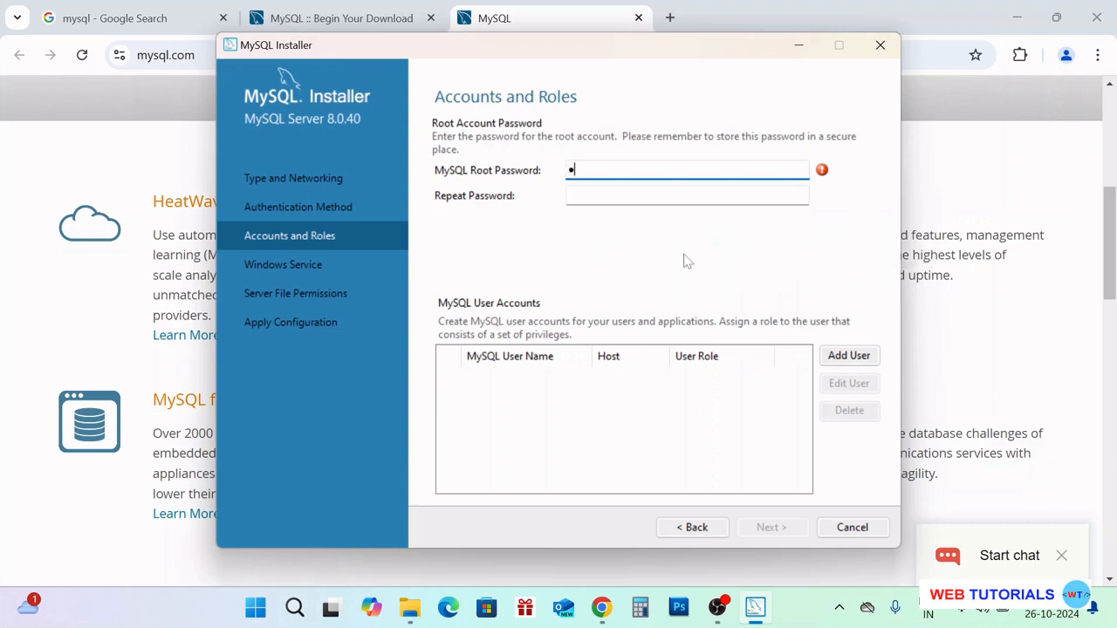
text(ot@)
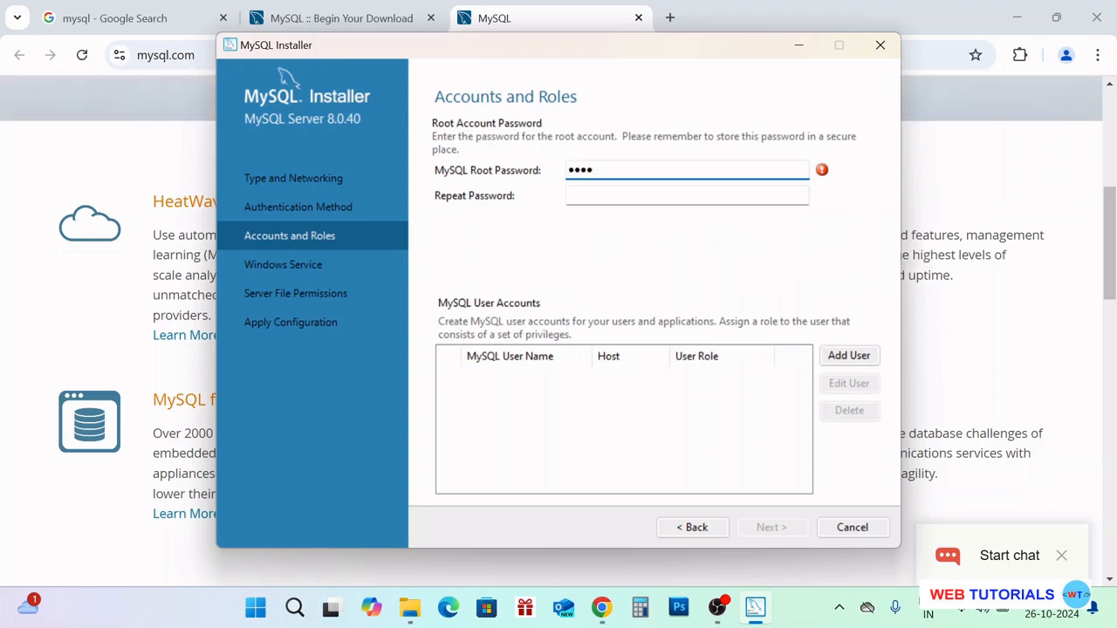
text(1234)
key(Tab)
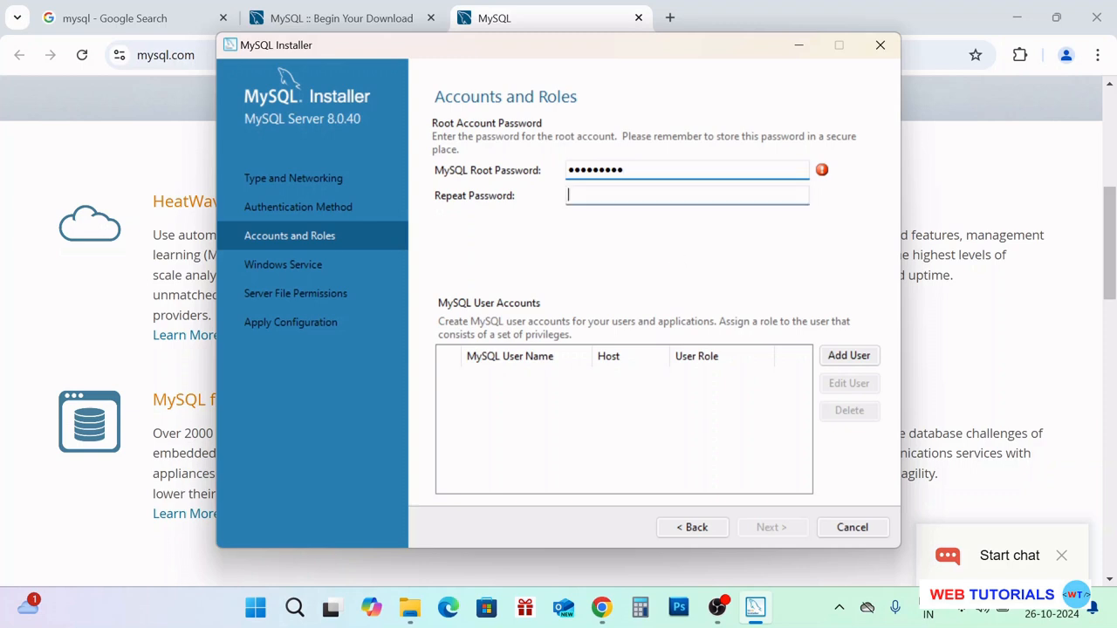
text(••)
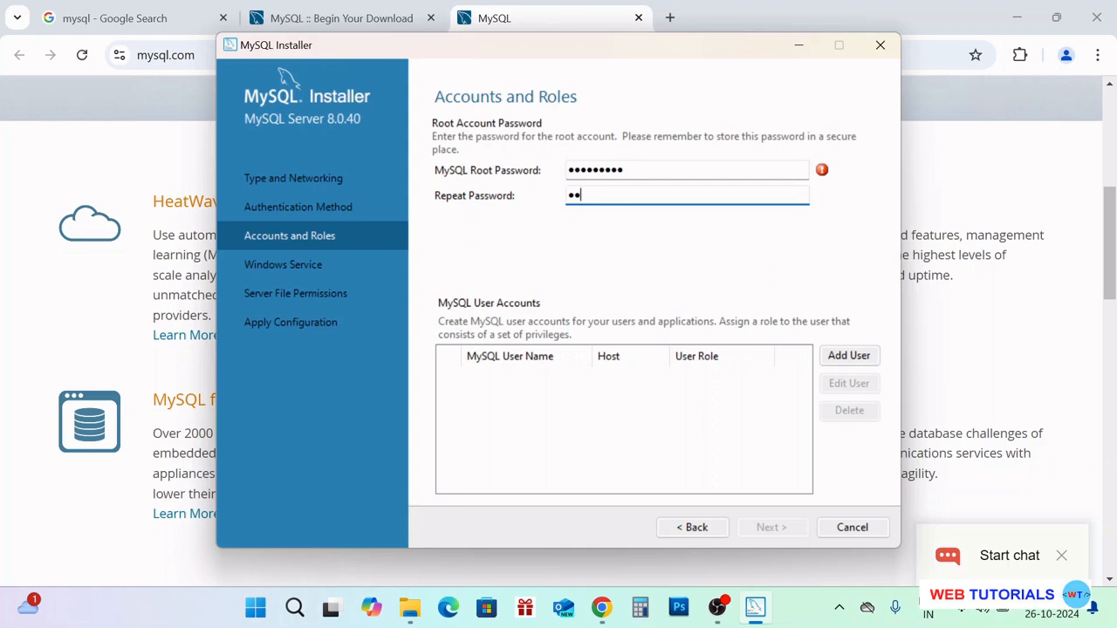
text(•••)
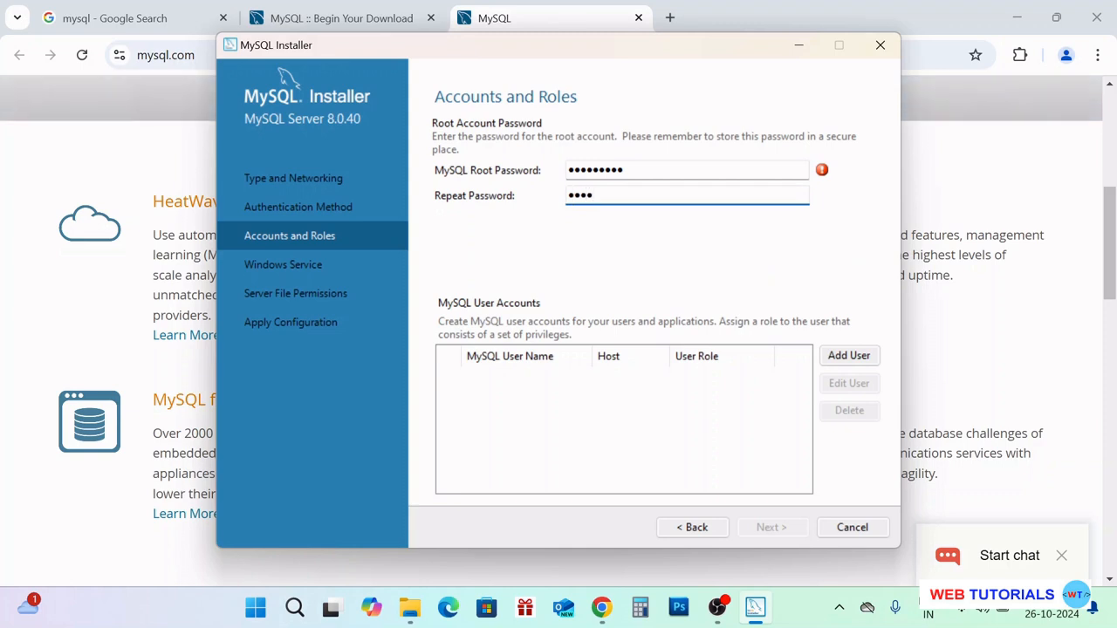
text(••••)
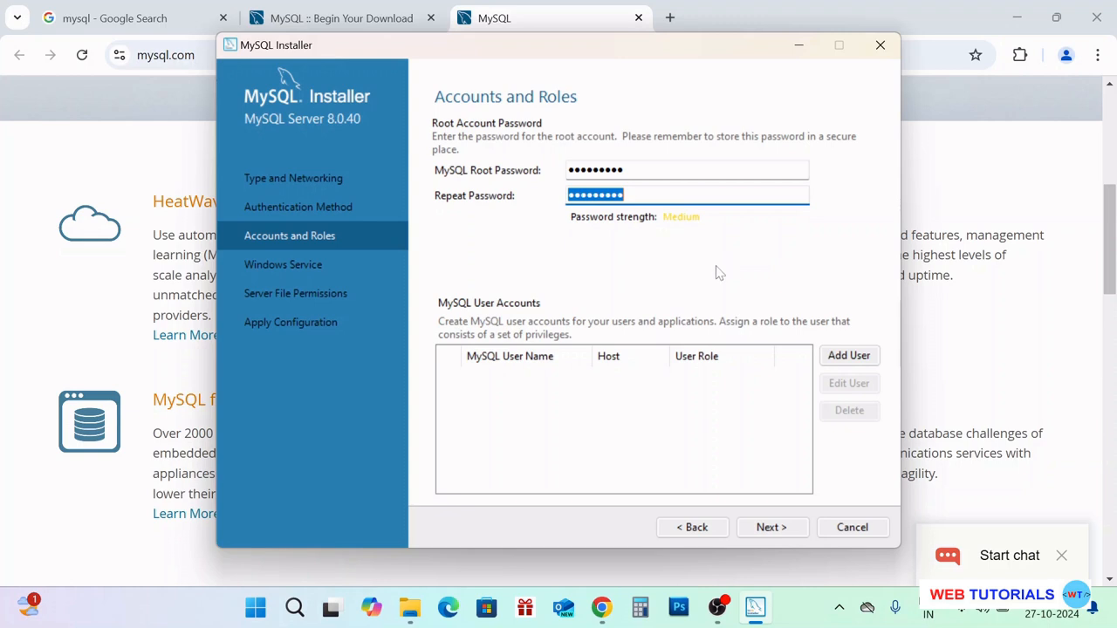
click(772, 527)
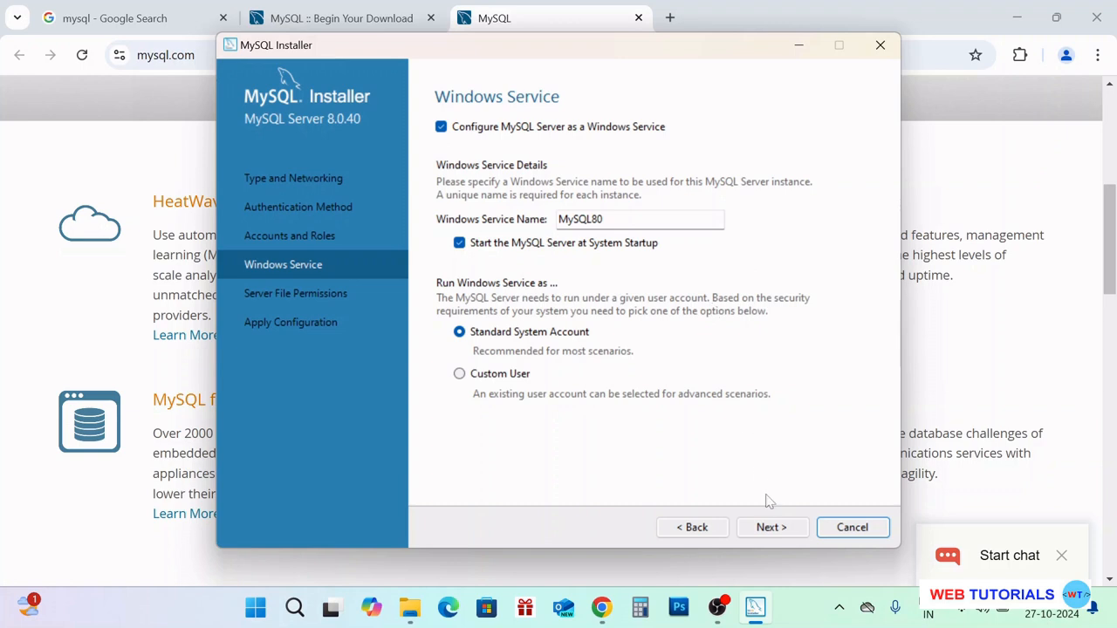
Accept the default Windows service settings and full-access server file permissions
click(771, 527)
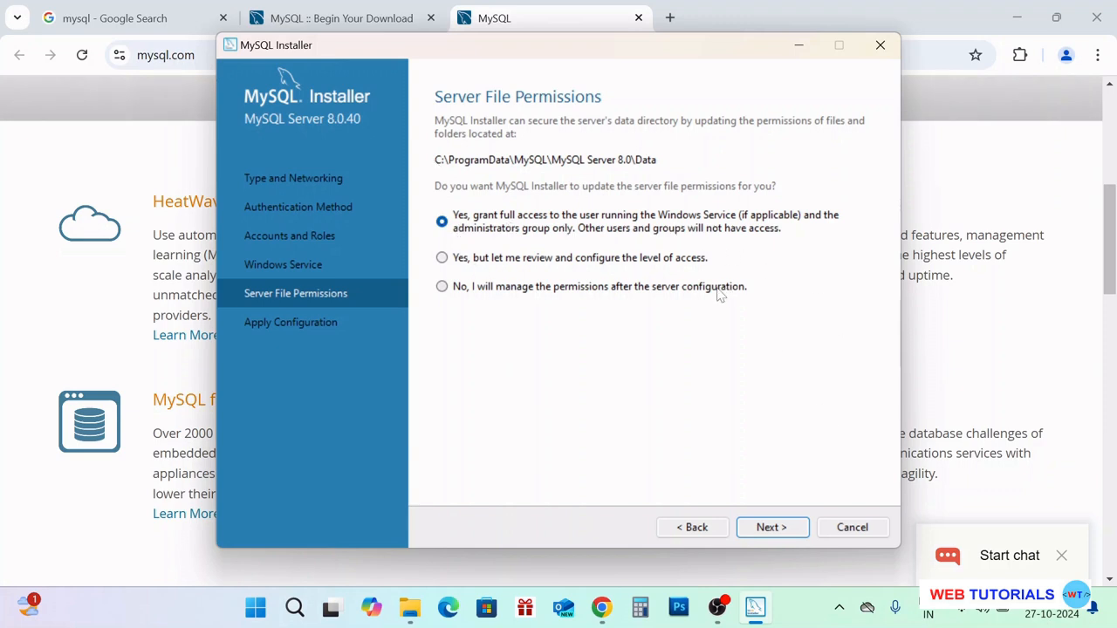
click(772, 528)
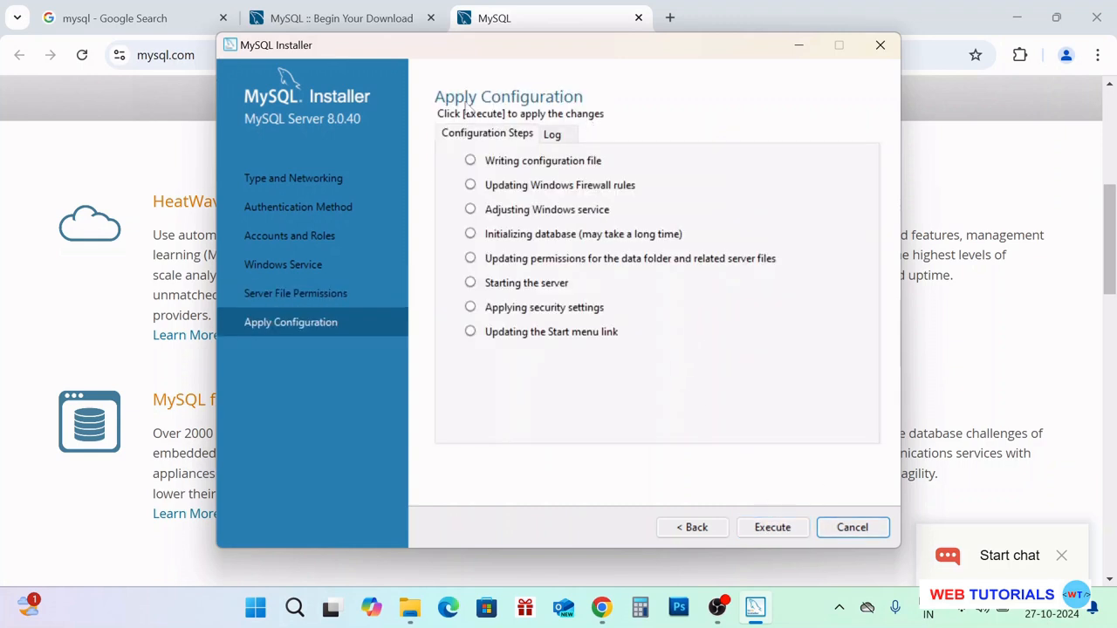
Execute all eight configuration steps for MySQL Server 8.0.40 and finish once each succeeds
click(779, 529)
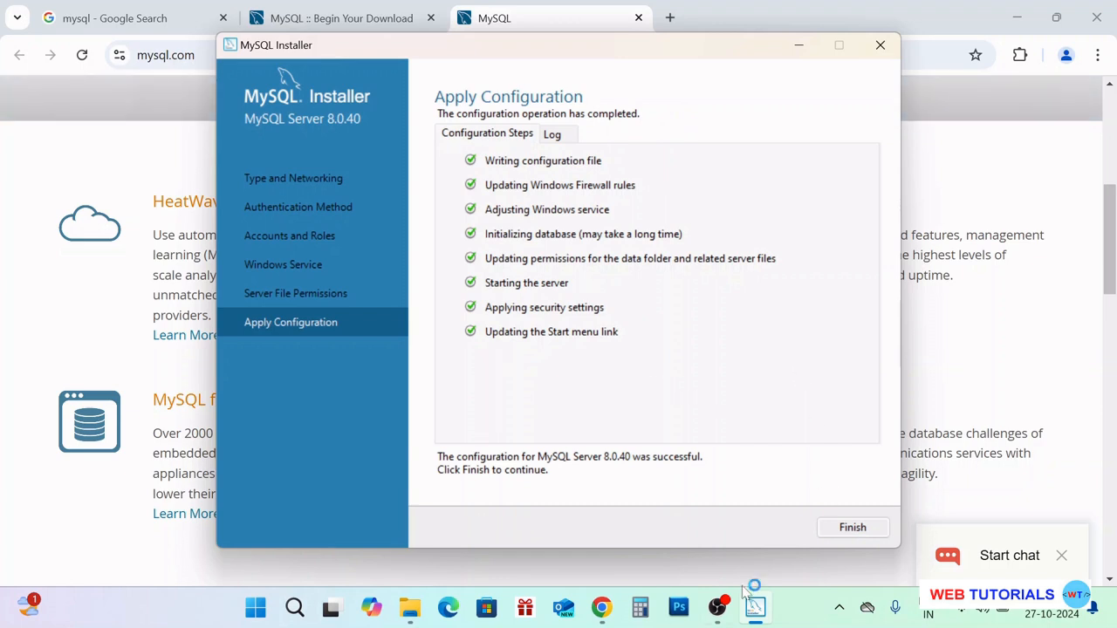
click(853, 528)
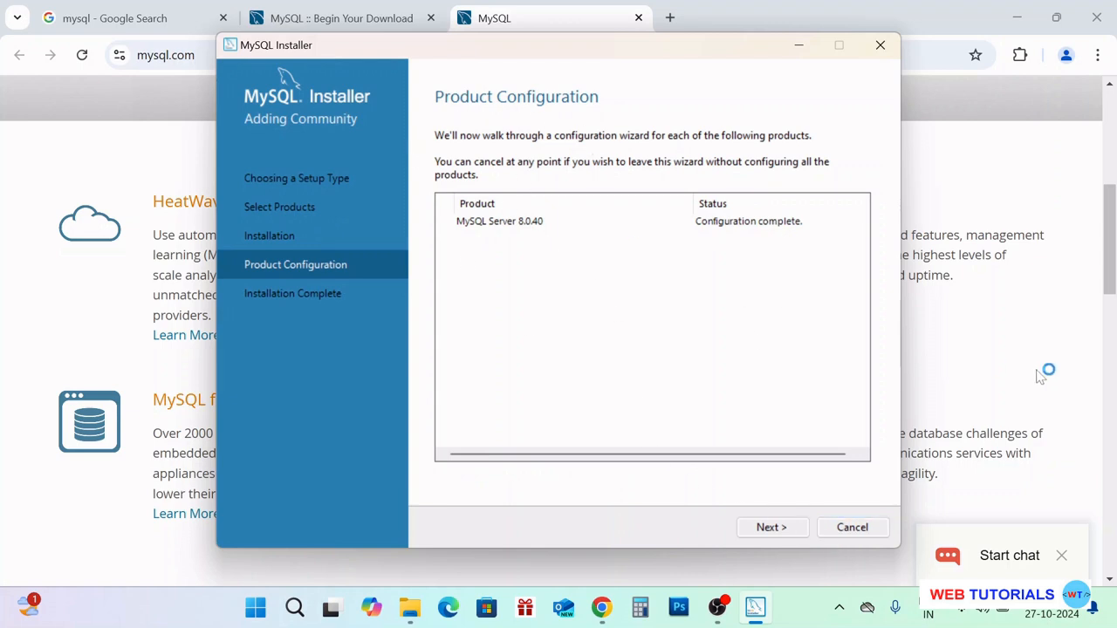
Finish the installation with both start-after-setup boxes checked, launching MySQL Shell and Workbench
click(779, 528)
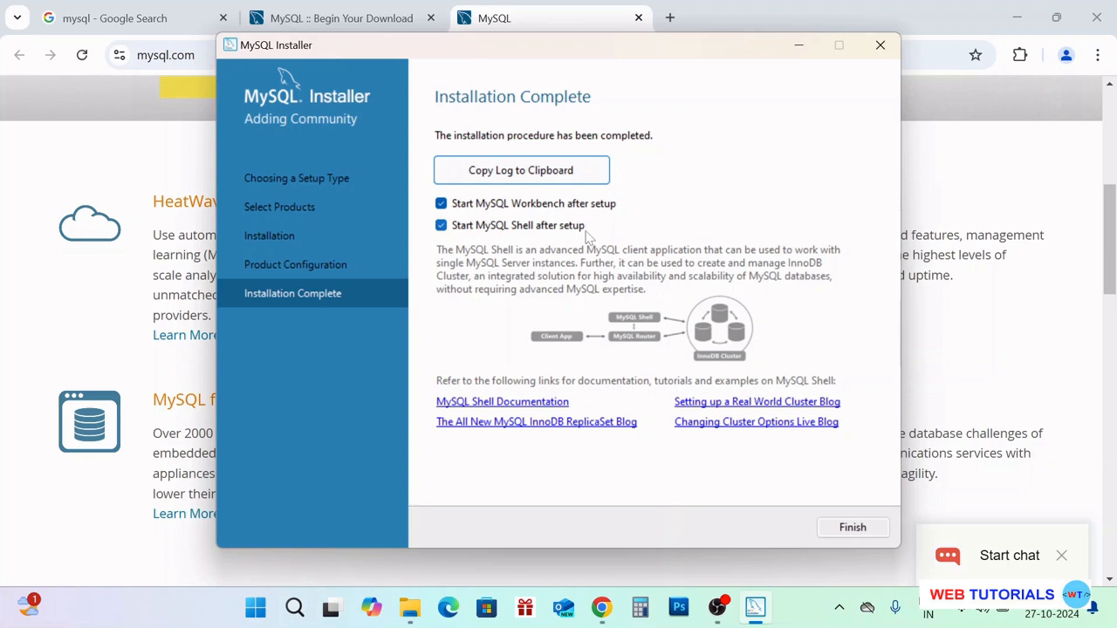
click(864, 534)
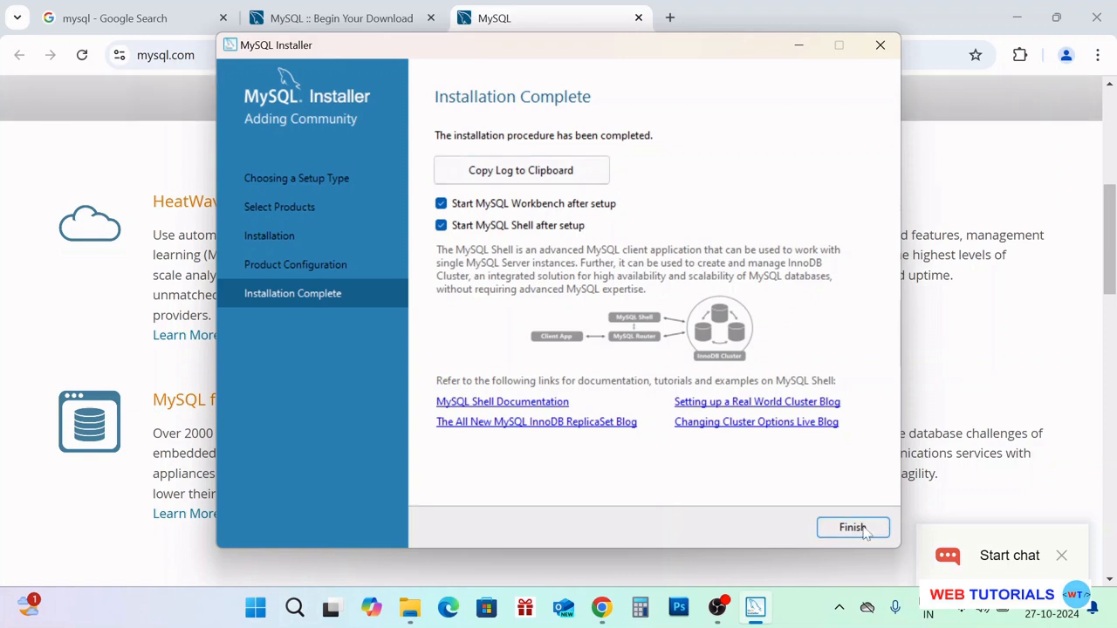
click(852, 529)
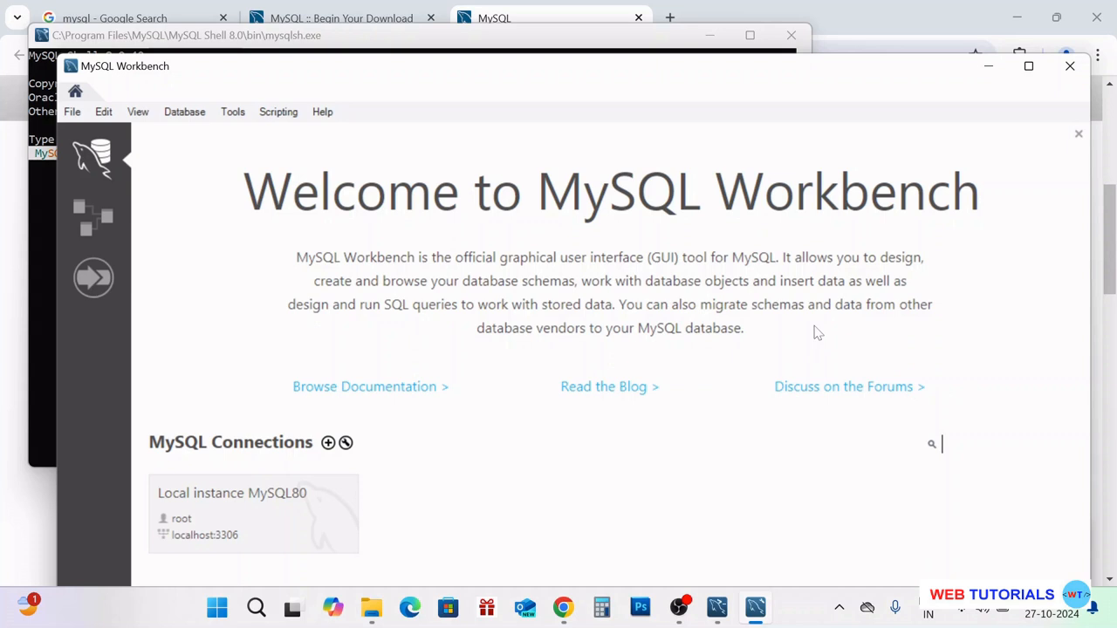
Browse in File Explorer to C:\Program Files\MySQL\MySQL Server 8.0\bin, which holds mysql.exe
click(373, 617)
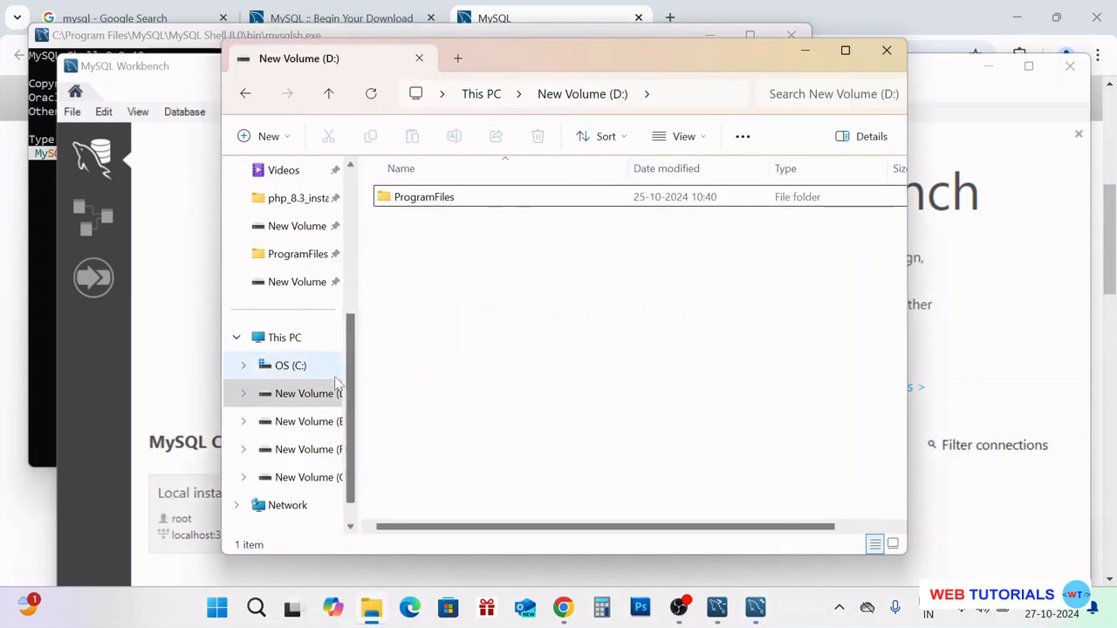
click(291, 365)
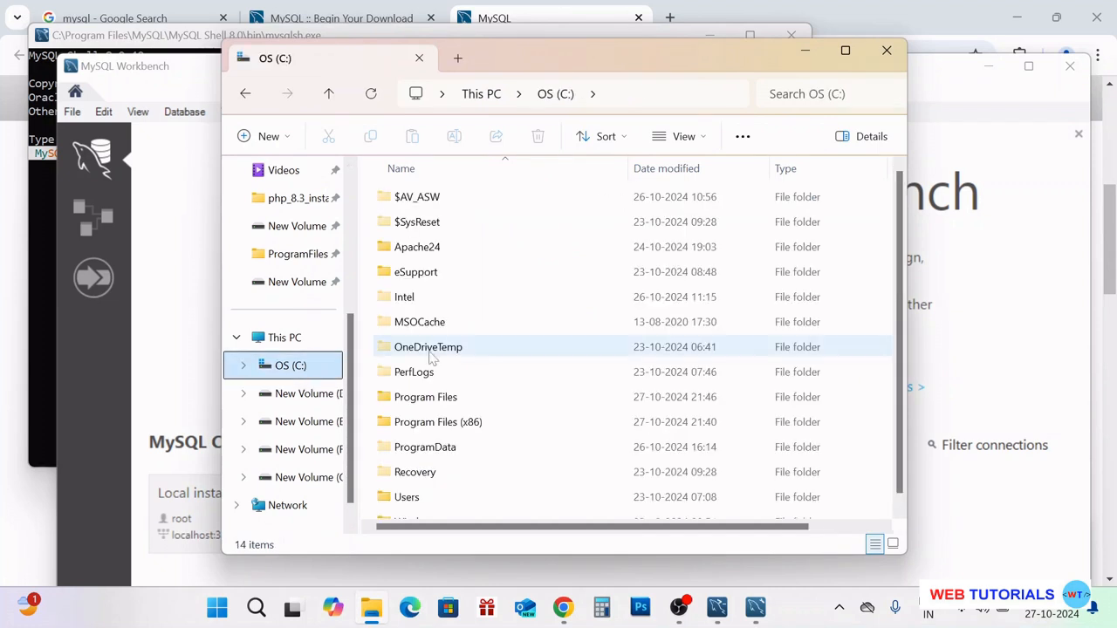
double_click(459, 248)
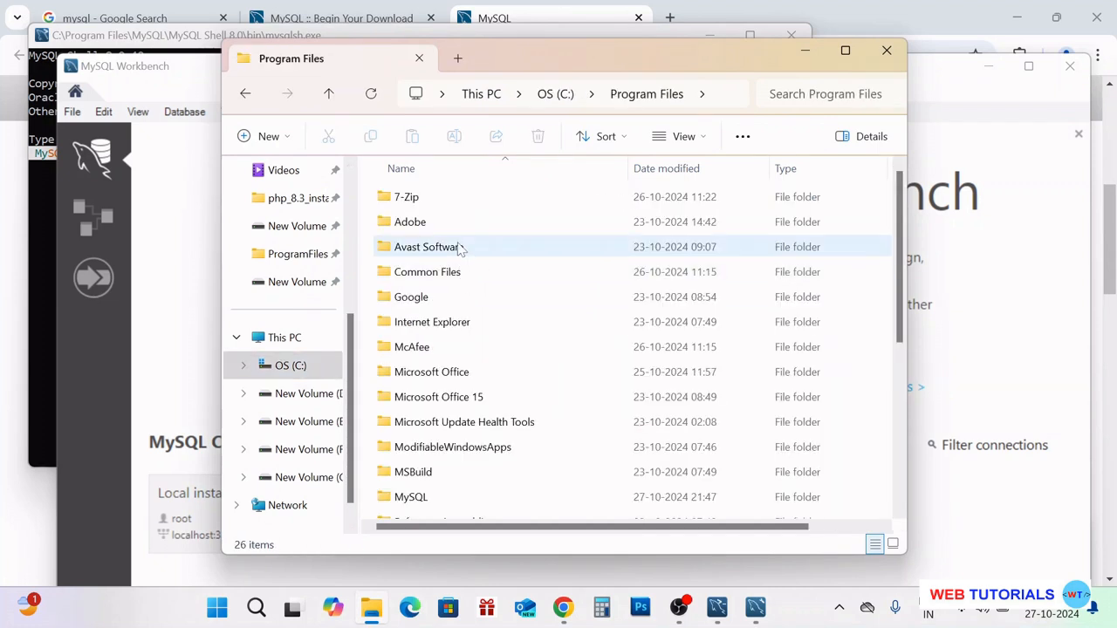
double_click(438, 495)
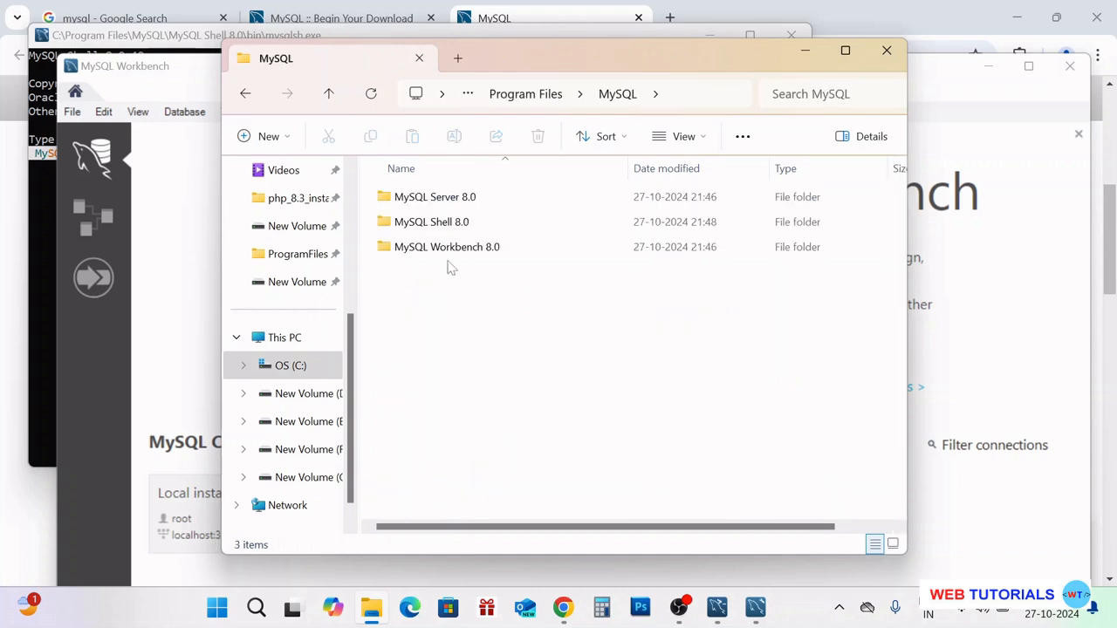
double_click(459, 199)
double_click(467, 201)
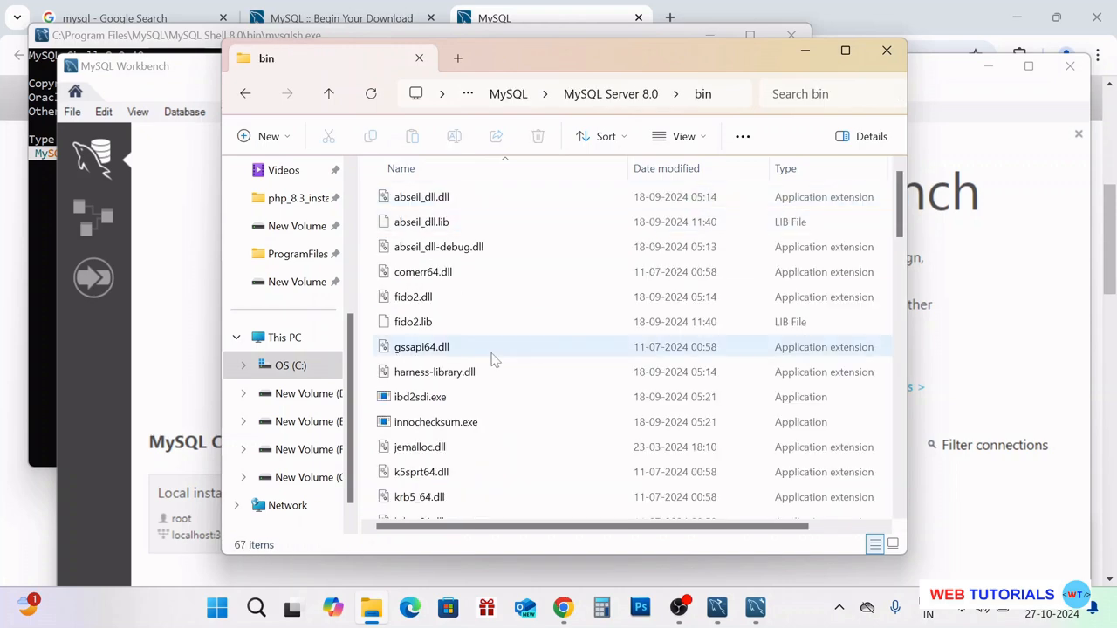
scroll(491, 359, down, 7)
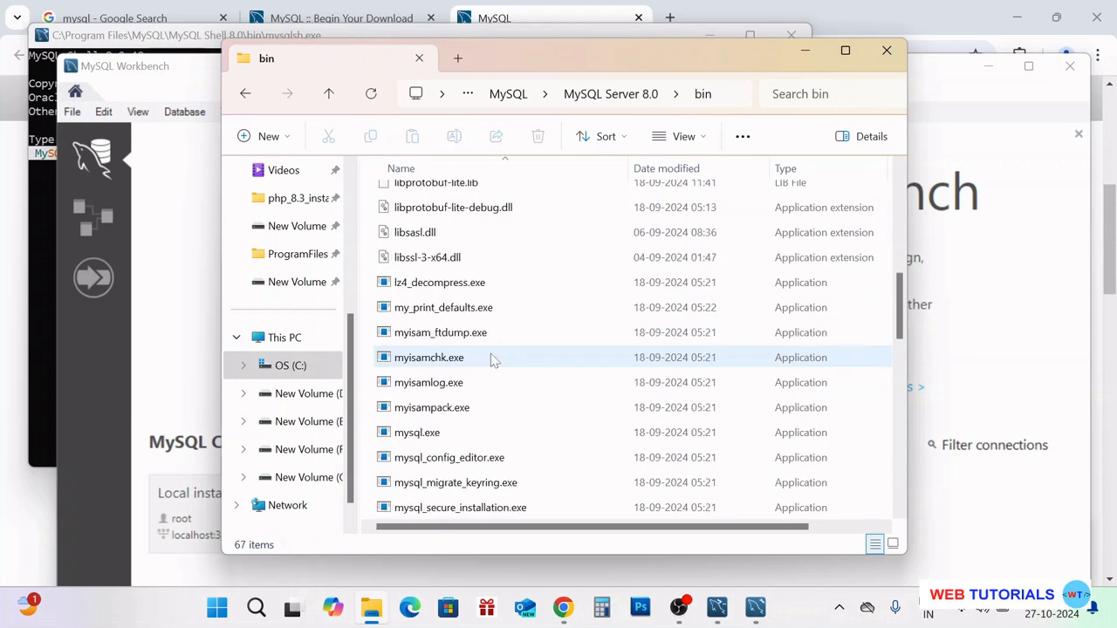
click(428, 433)
scroll(550, 365, up, 4)
scroll(550, 364, up, 3)
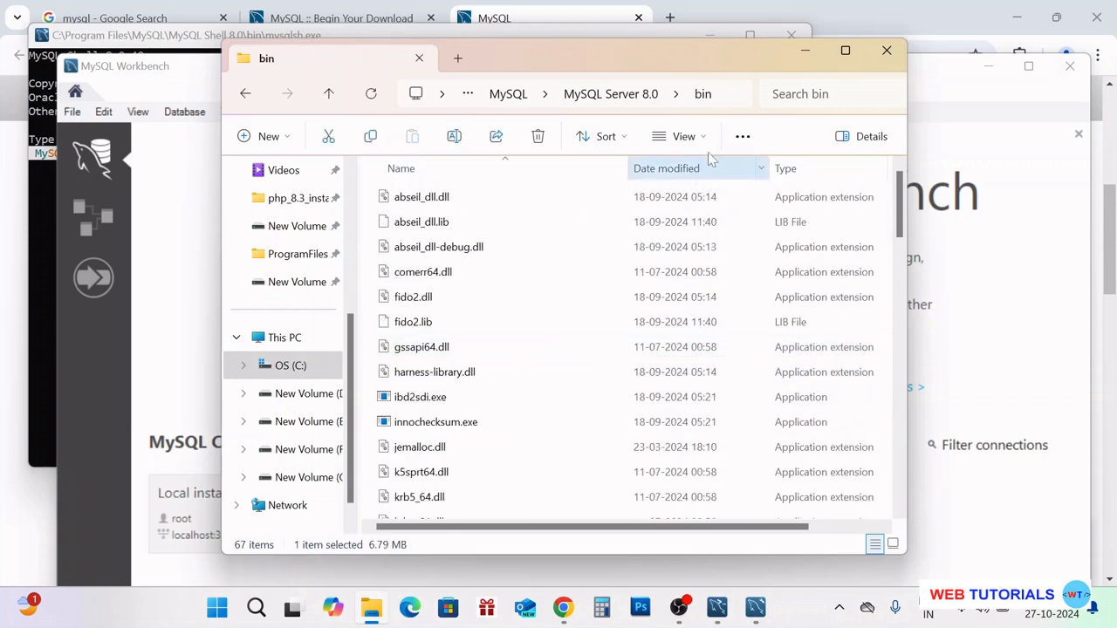
Copy the bin folder's full path from the address bar to the clipboard
click(740, 99)
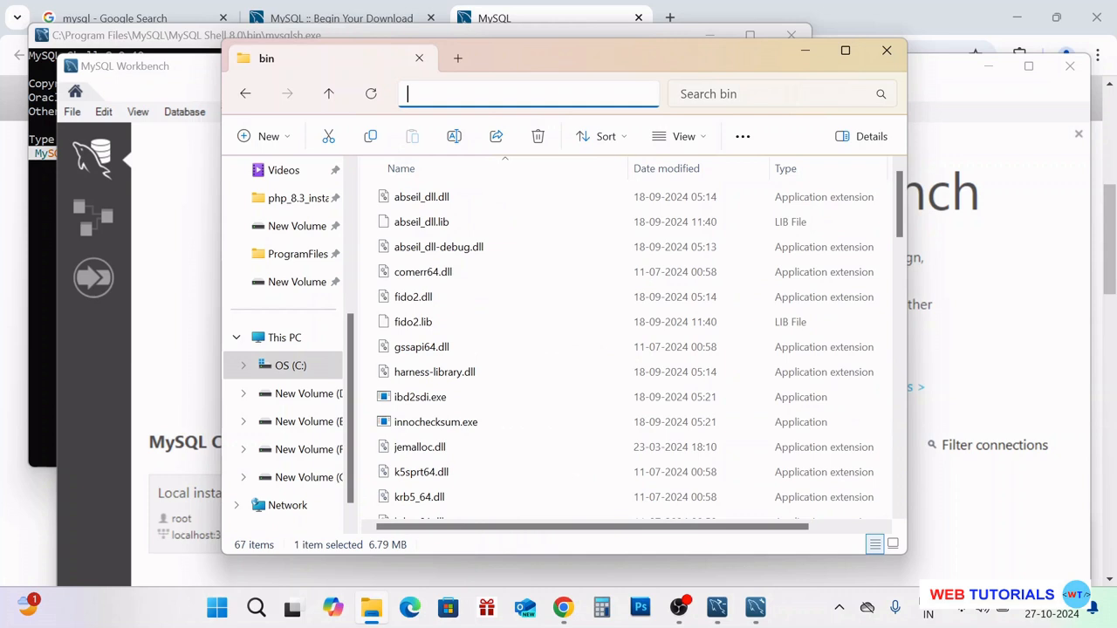
click(245, 93)
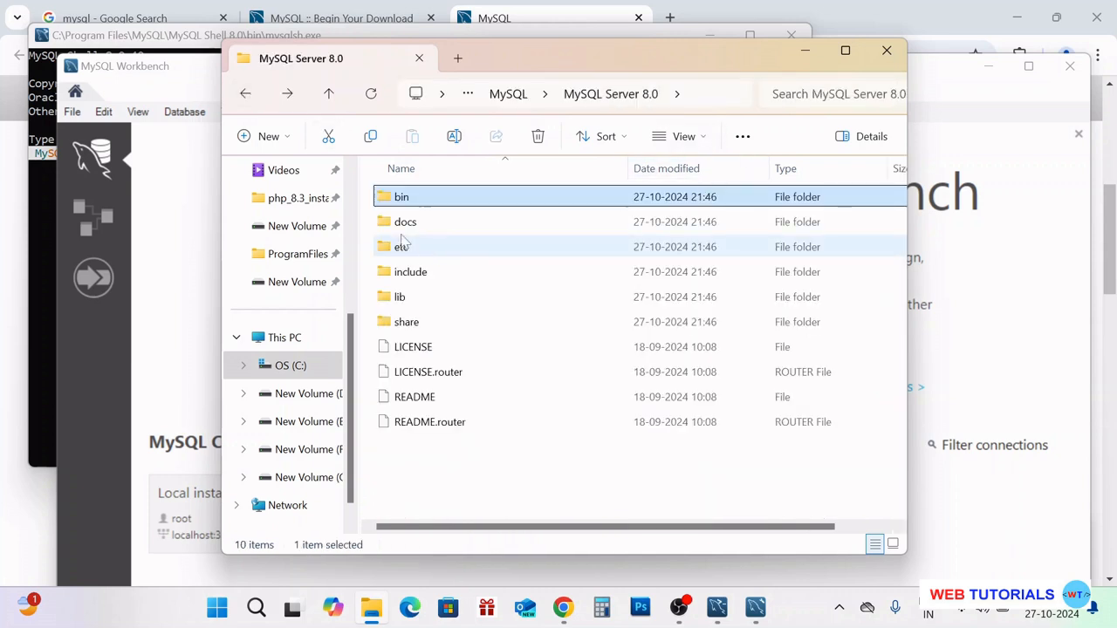
double_click(403, 197)
click(742, 93)
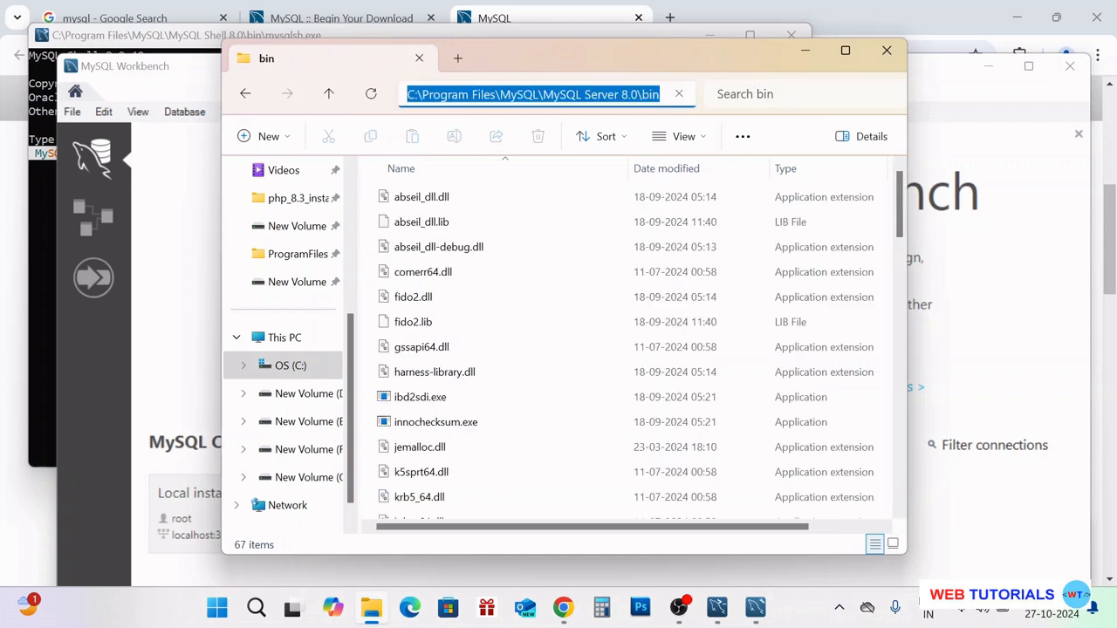
right_click(482, 103)
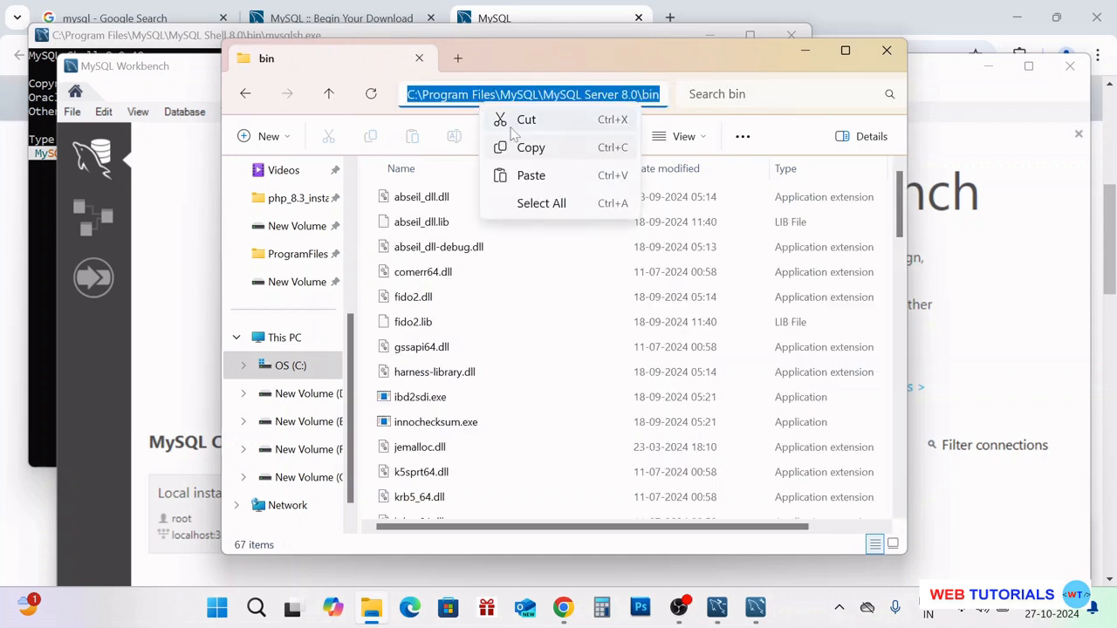
click(529, 149)
click(255, 613)
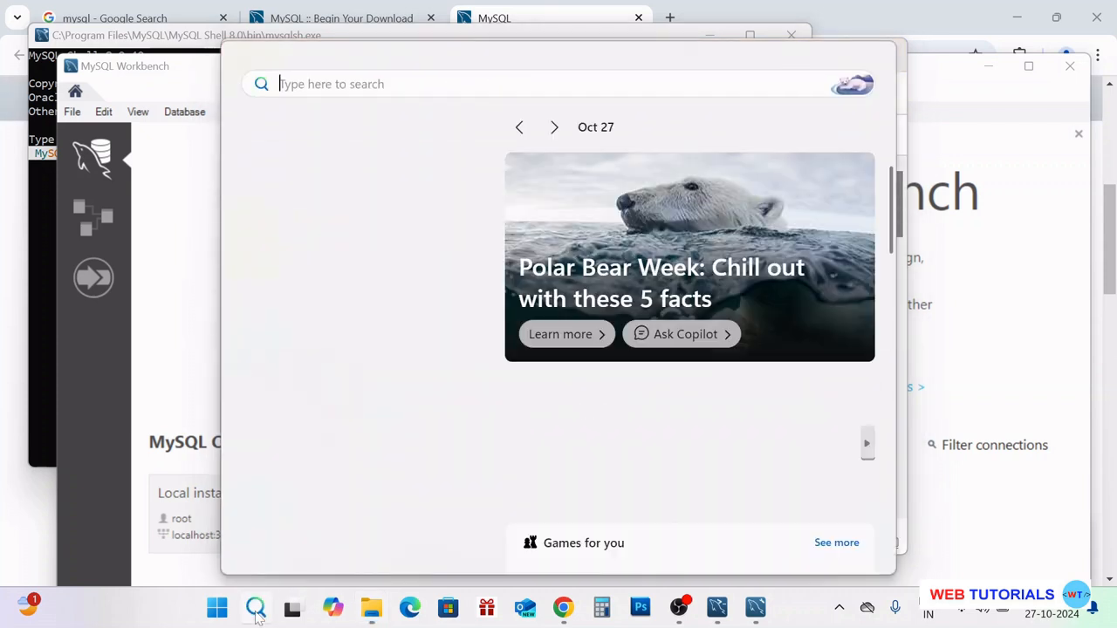
Search 'envi' to reach Environment Variables and open the system Path variable for editing
text(envi)
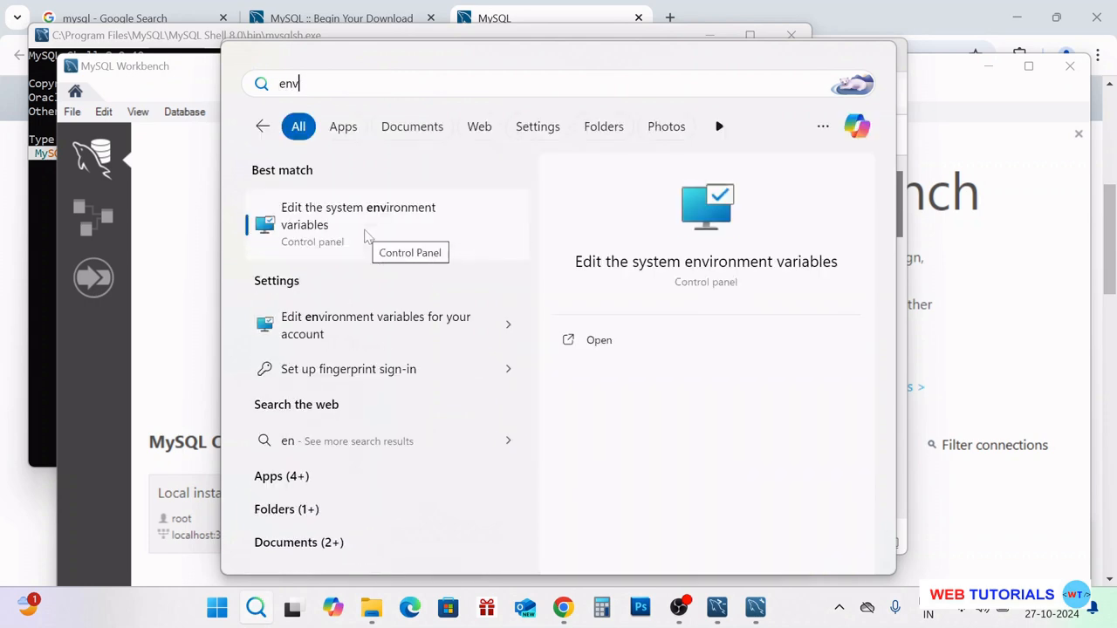
click(335, 223)
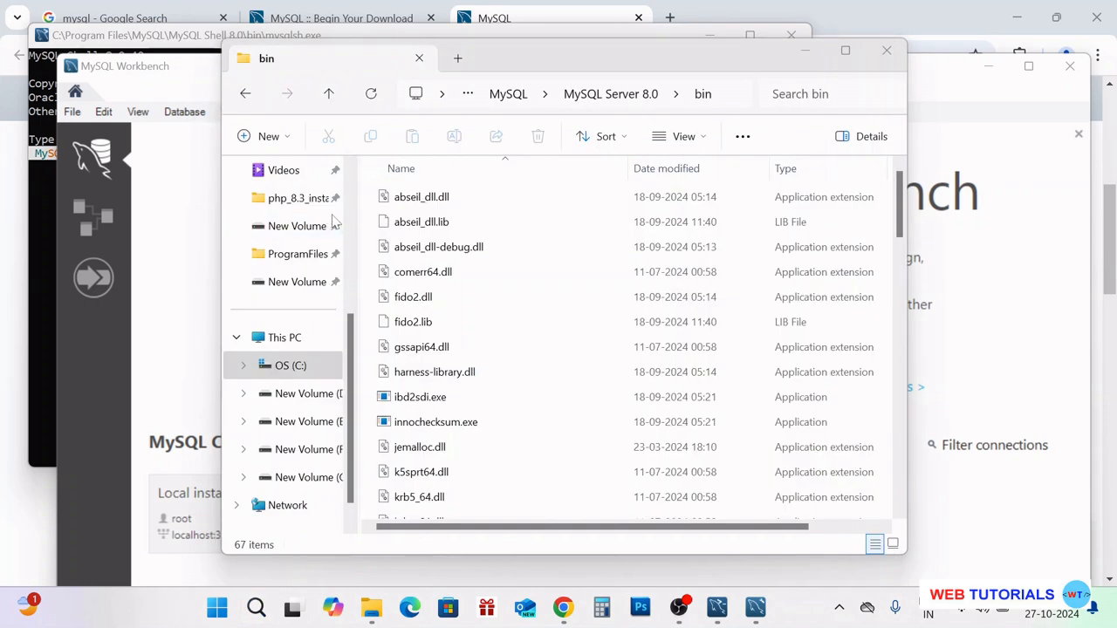
click(370, 413)
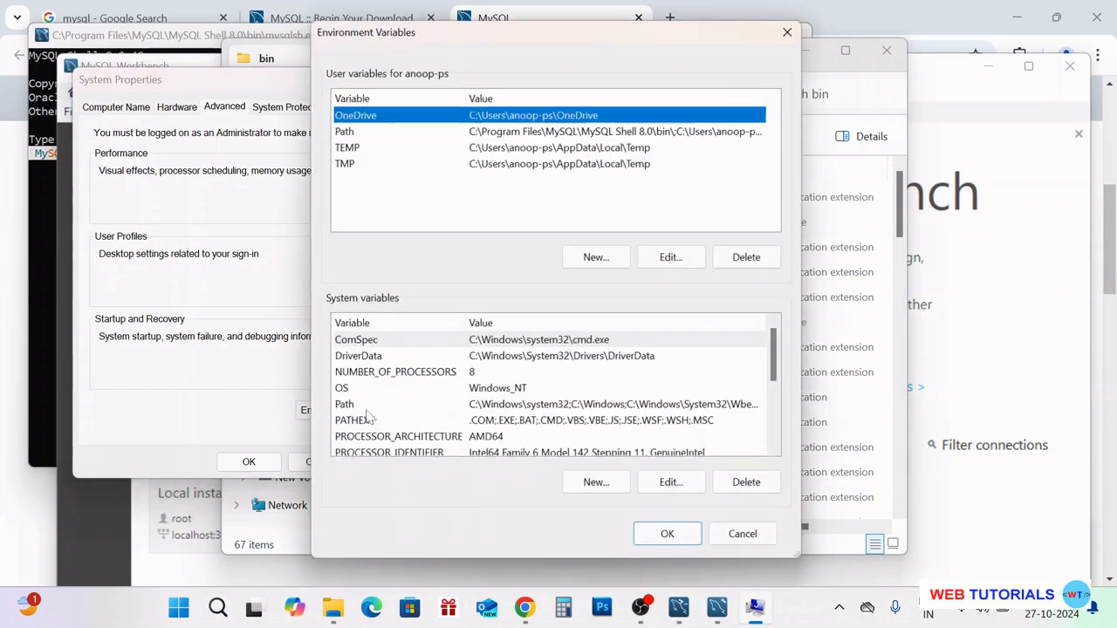
scroll(513, 410, down, 1)
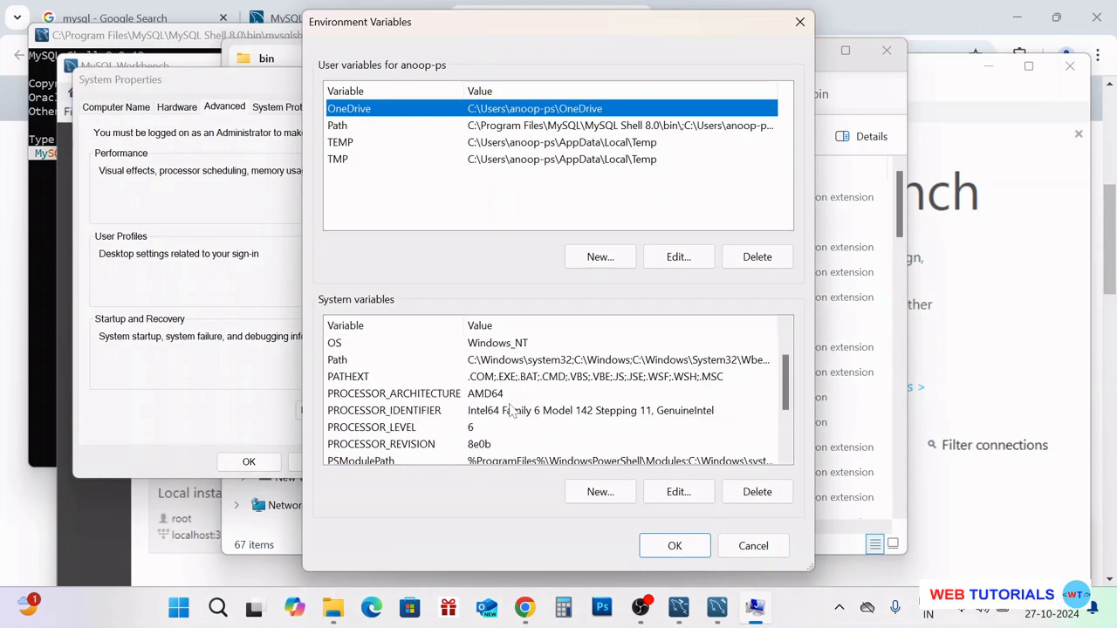
scroll(787, 419, down, 1)
mouse_move(788, 419)
mouse_down()
mouse_move(787, 434)
mouse_move(783, 376)
mouse_move(774, 424)
mouse_up()
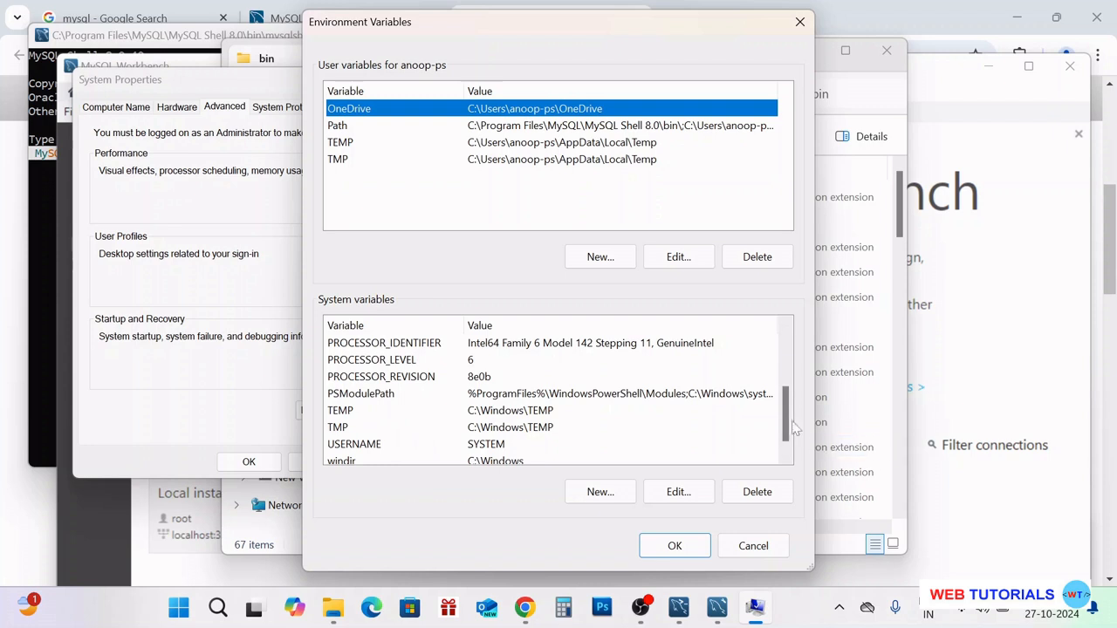
drag(787, 422, 788, 391)
click(338, 358)
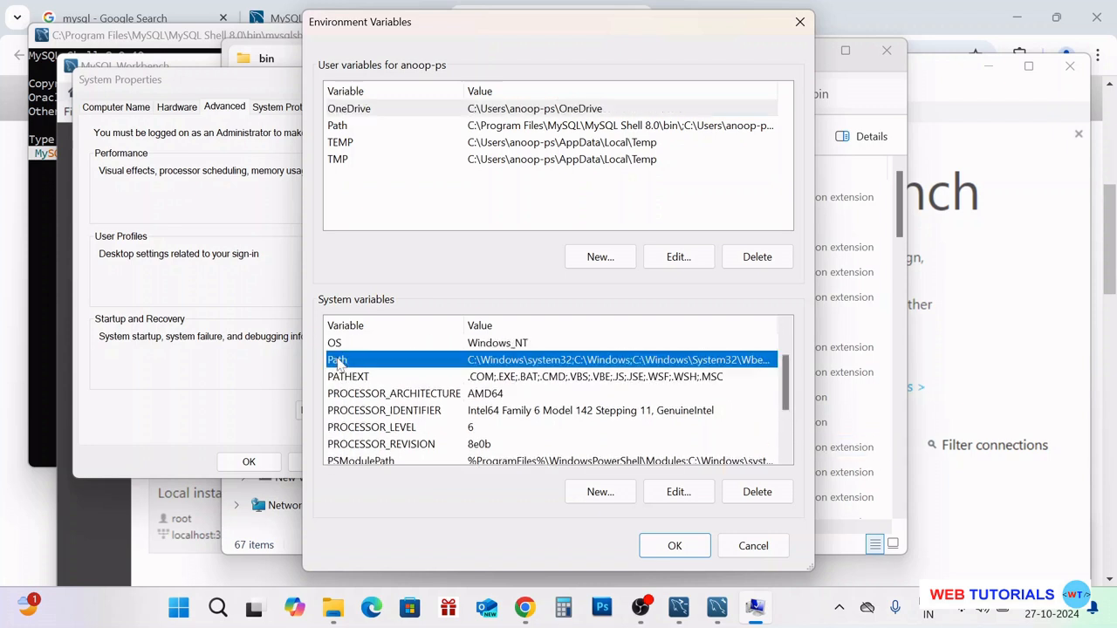
double_click(452, 361)
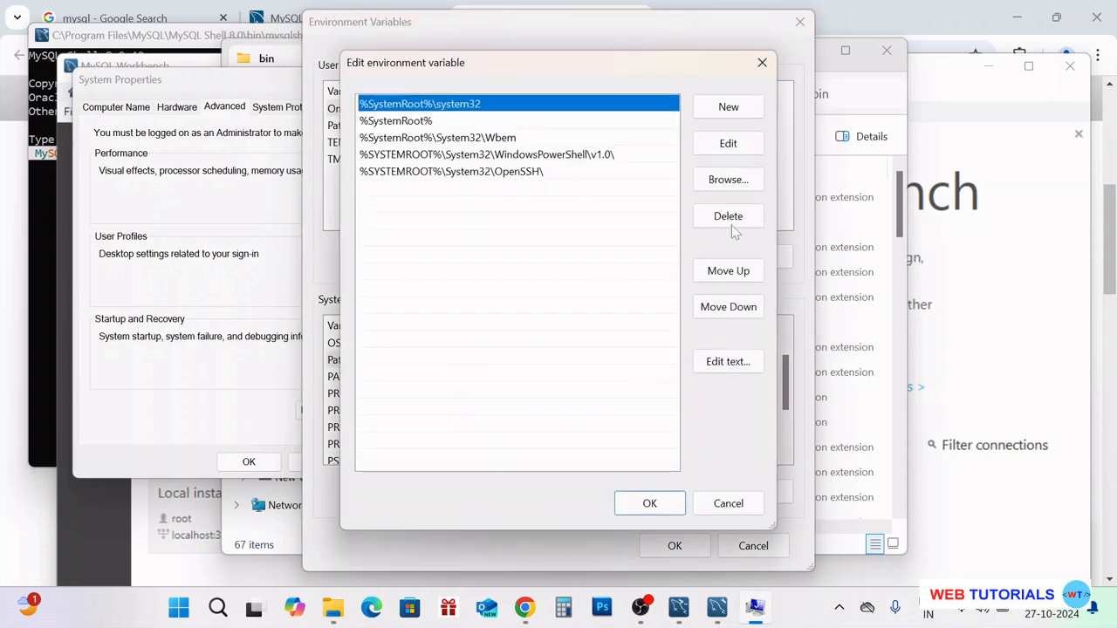
Add a new Path entry by pasting C:\Program Files\MySQL\MySQL Server 8.0\bin
click(729, 109)
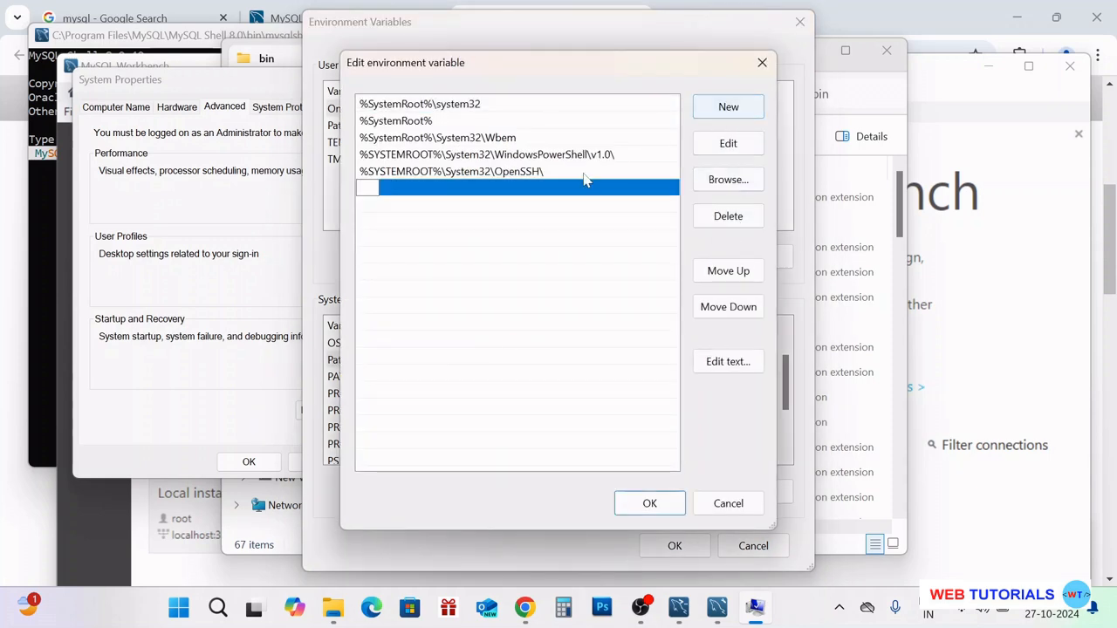
right_click(367, 187)
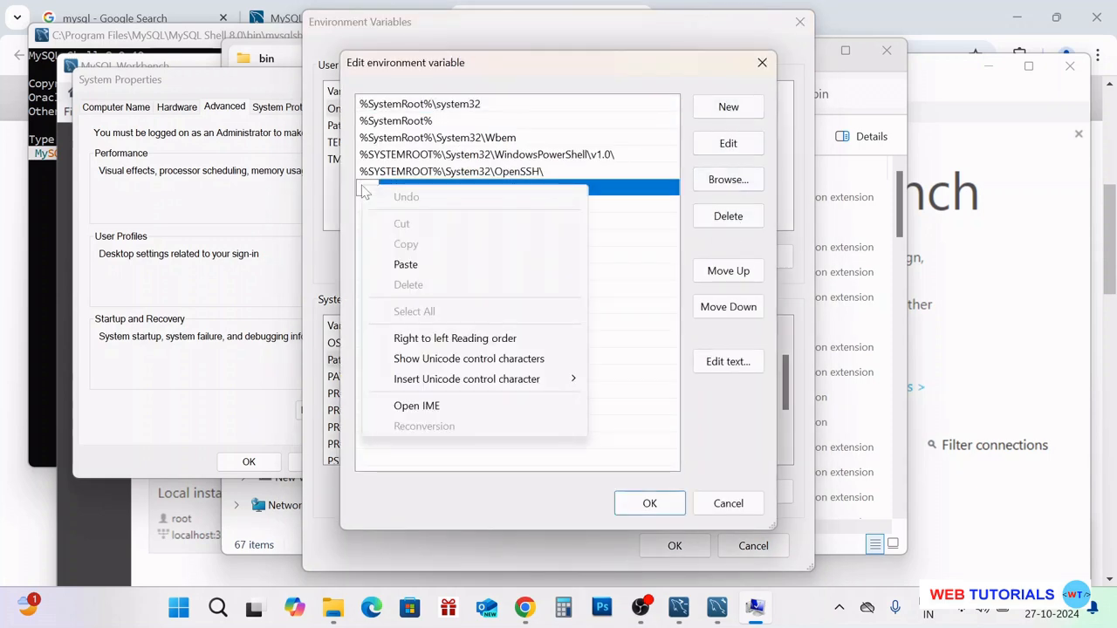
click(408, 264)
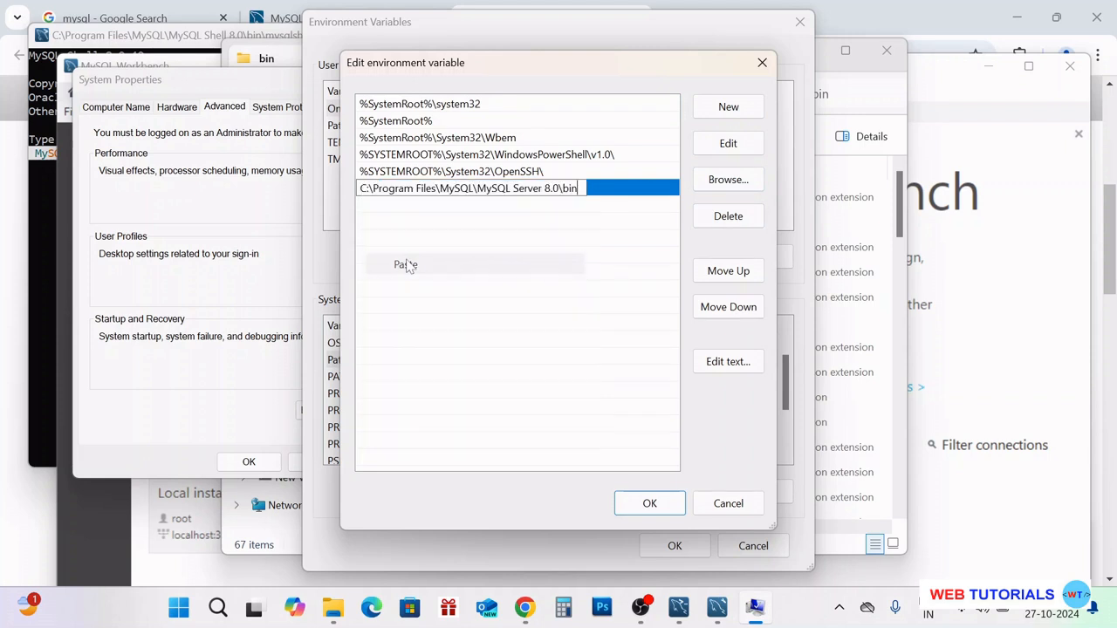
click(413, 214)
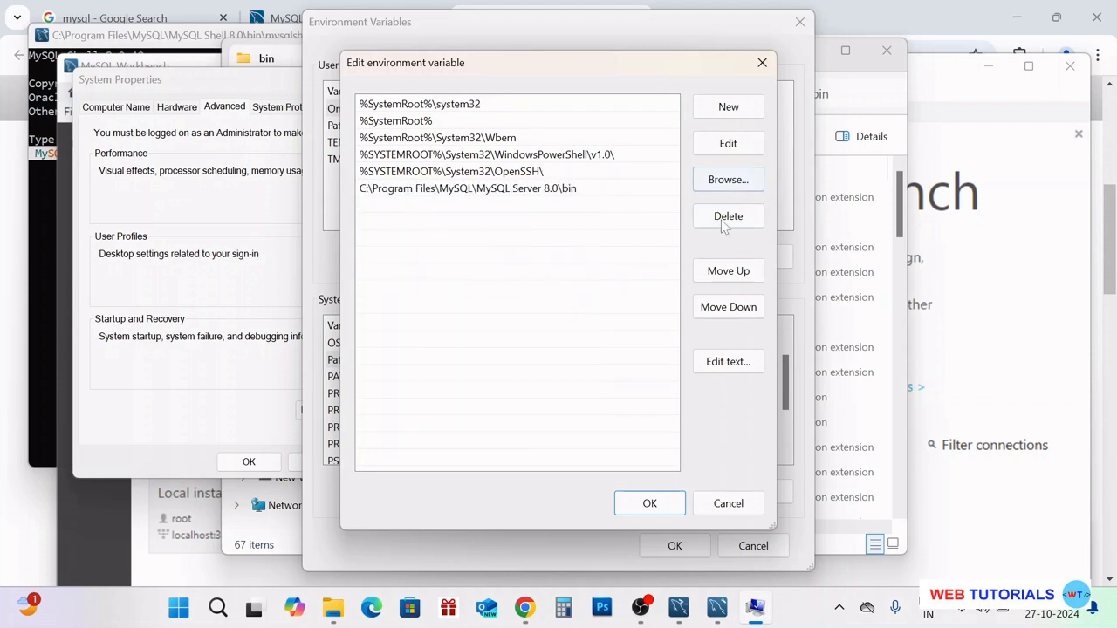
Save the Path change, confirming the Edit, Environment Variables and System Properties dialogs
click(650, 503)
click(674, 544)
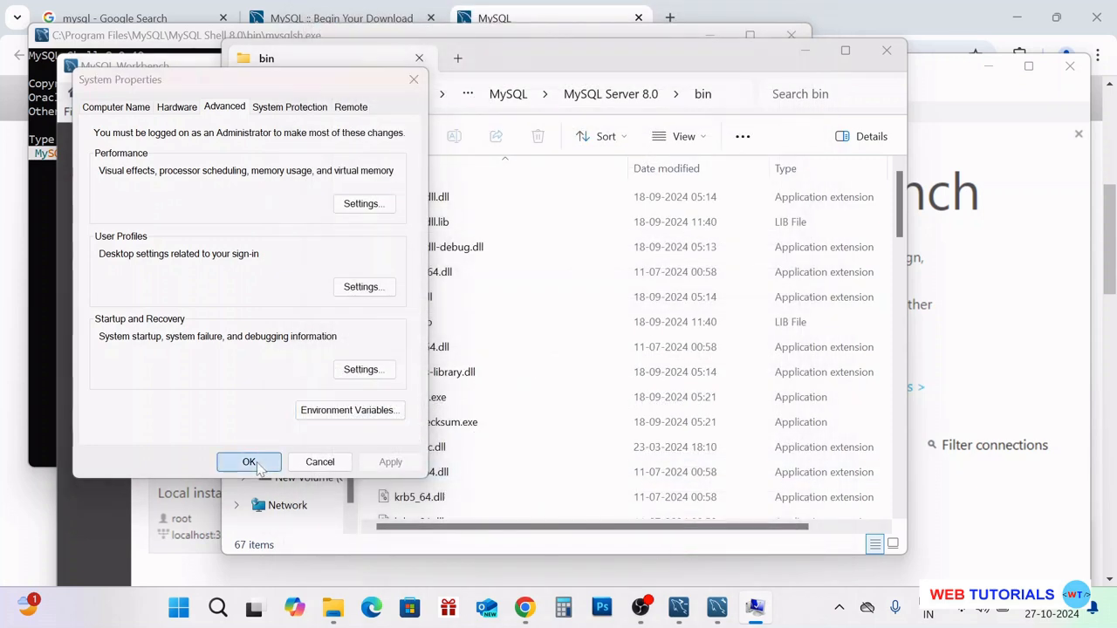
click(248, 461)
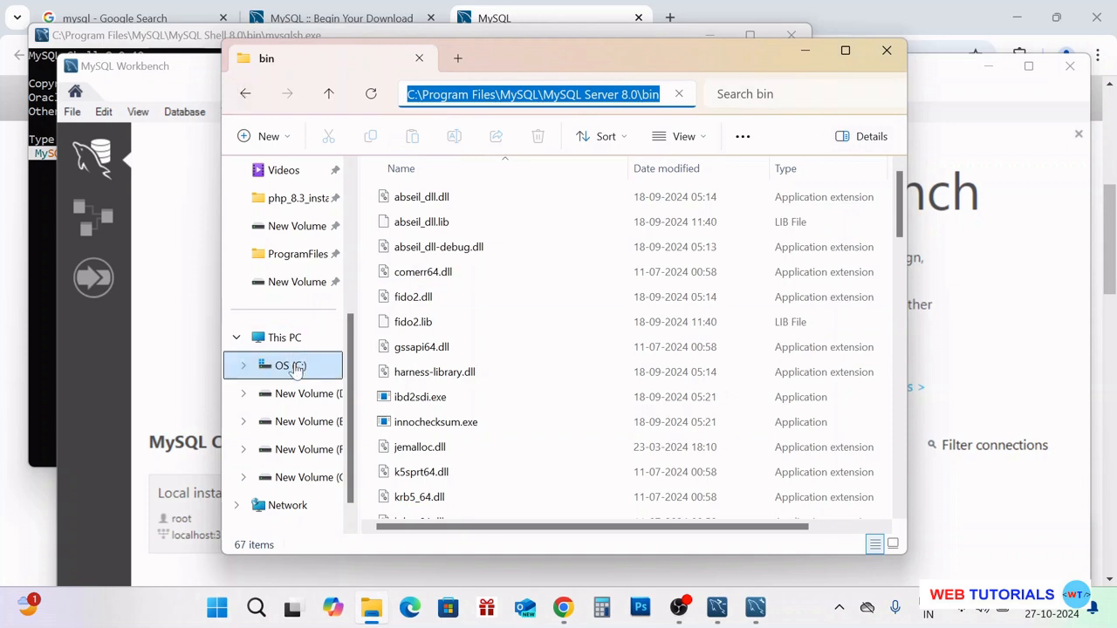
click(297, 392)
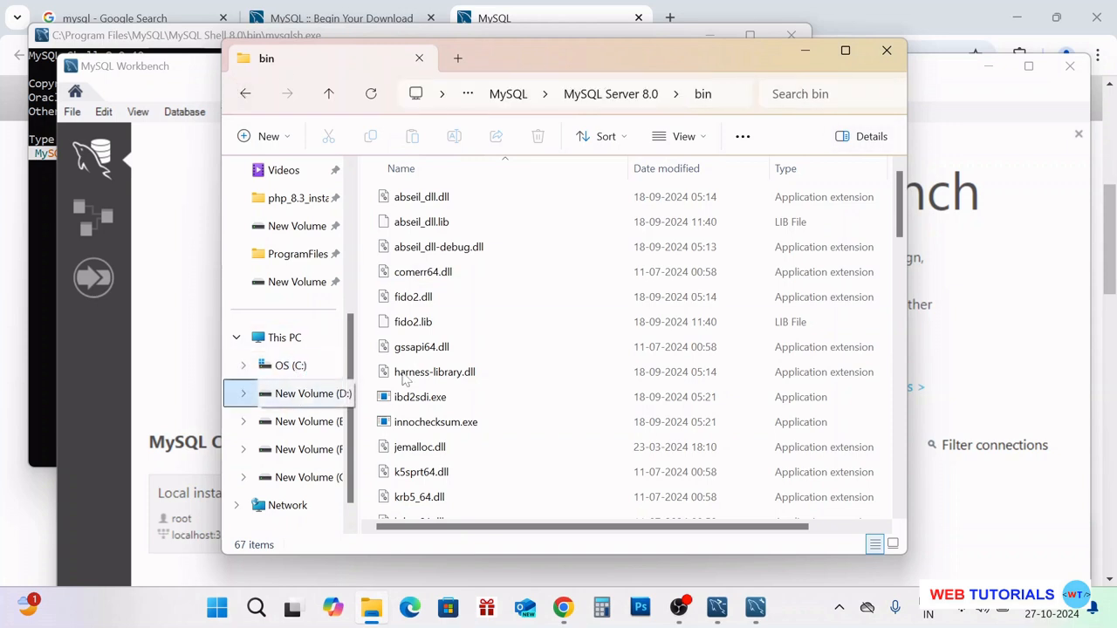
Minimize File Explorer, close MySQL Workbench, and reposition the MySQL Shell console in front
click(806, 54)
click(33, 186)
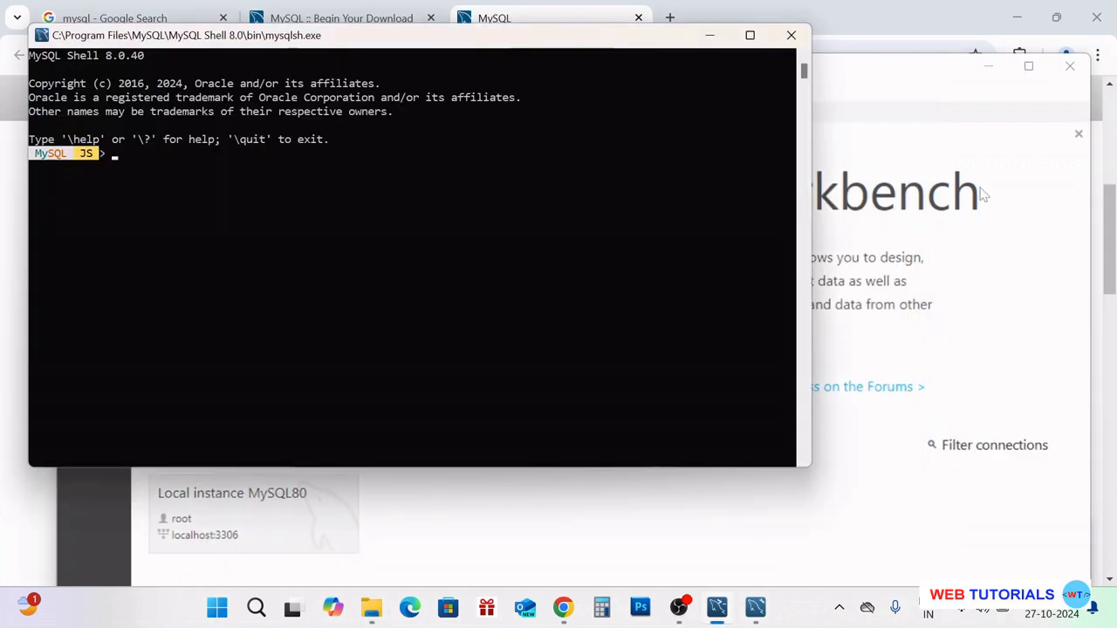
click(1029, 165)
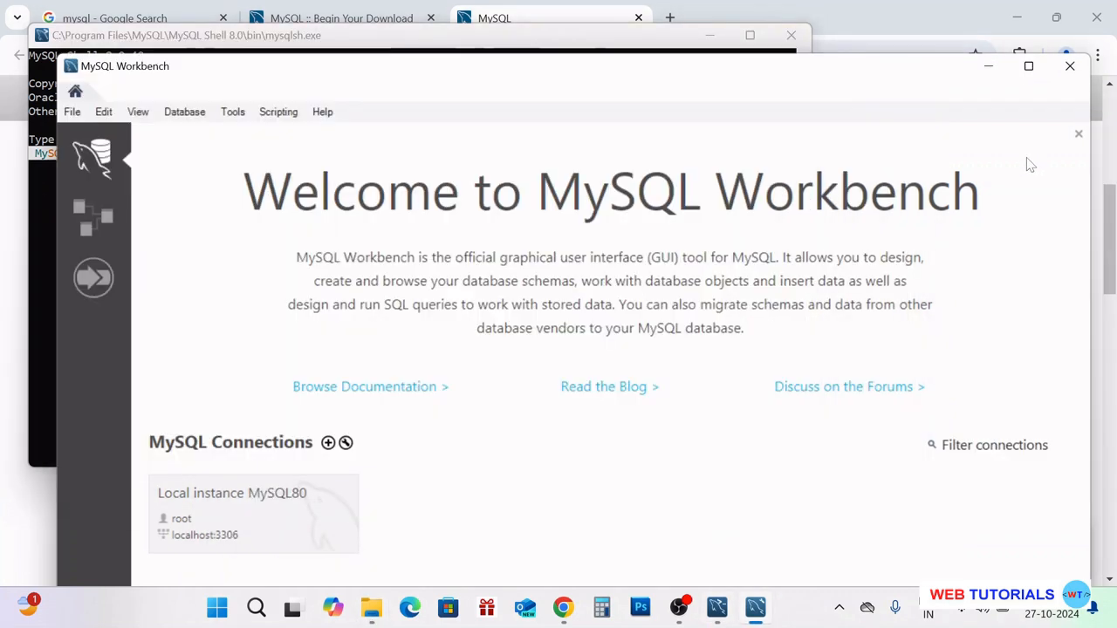
click(416, 35)
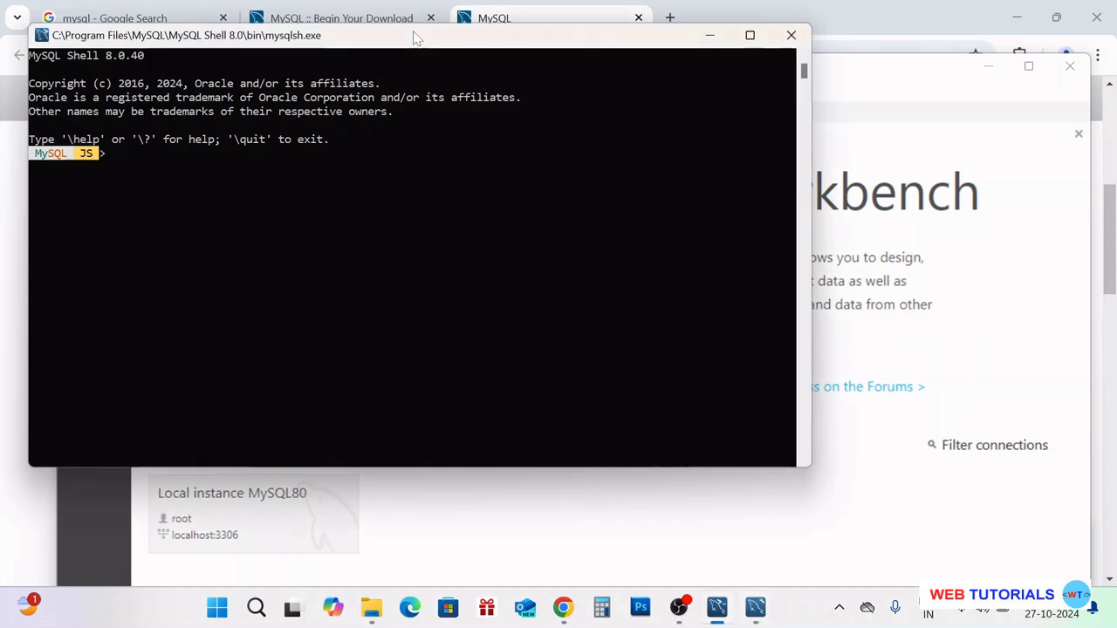
click(1045, 218)
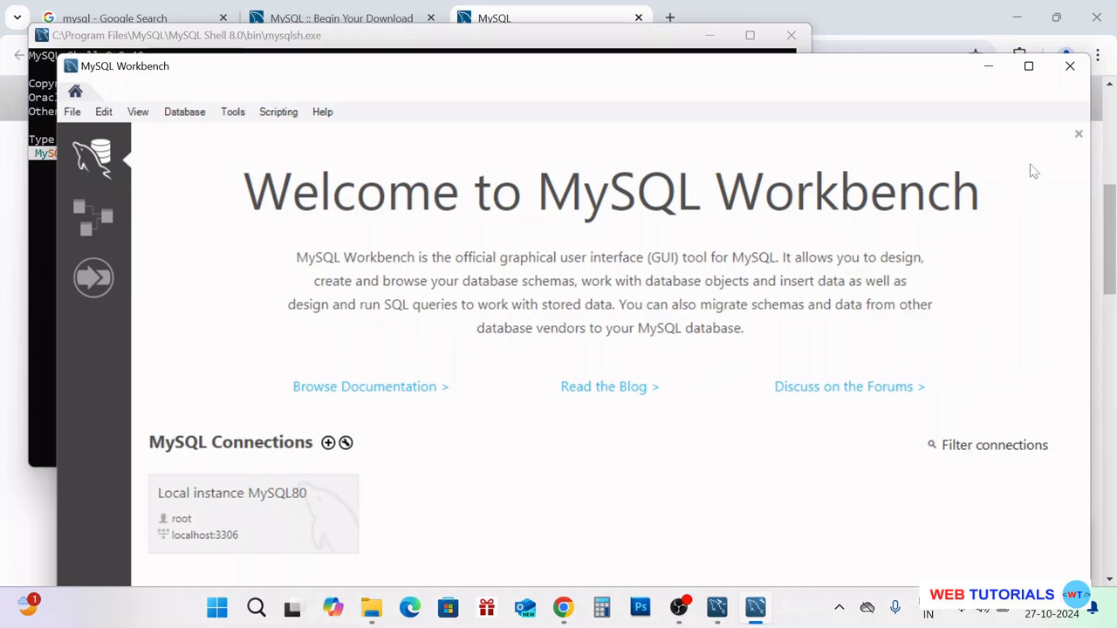
click(1073, 70)
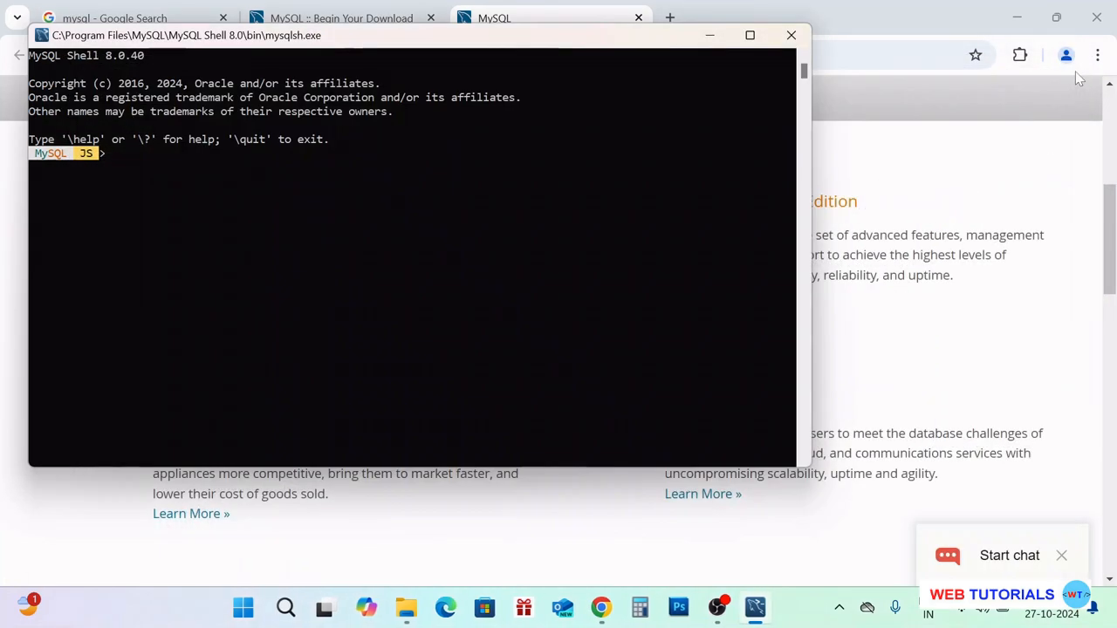
click(377, 225)
drag(635, 43, 621, 101)
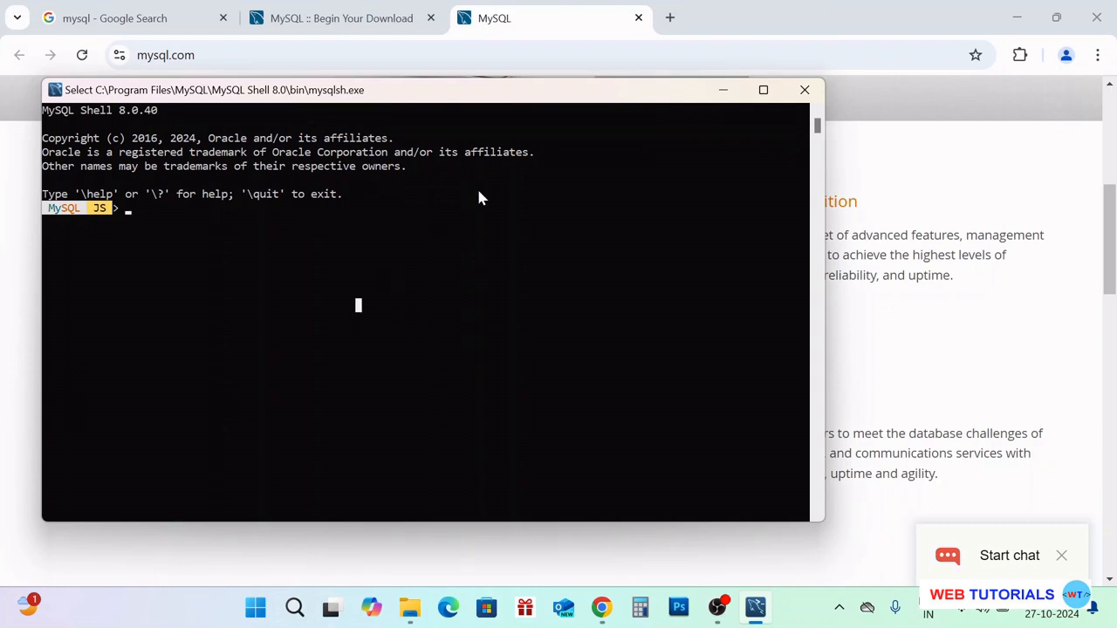
drag(536, 96, 566, 90)
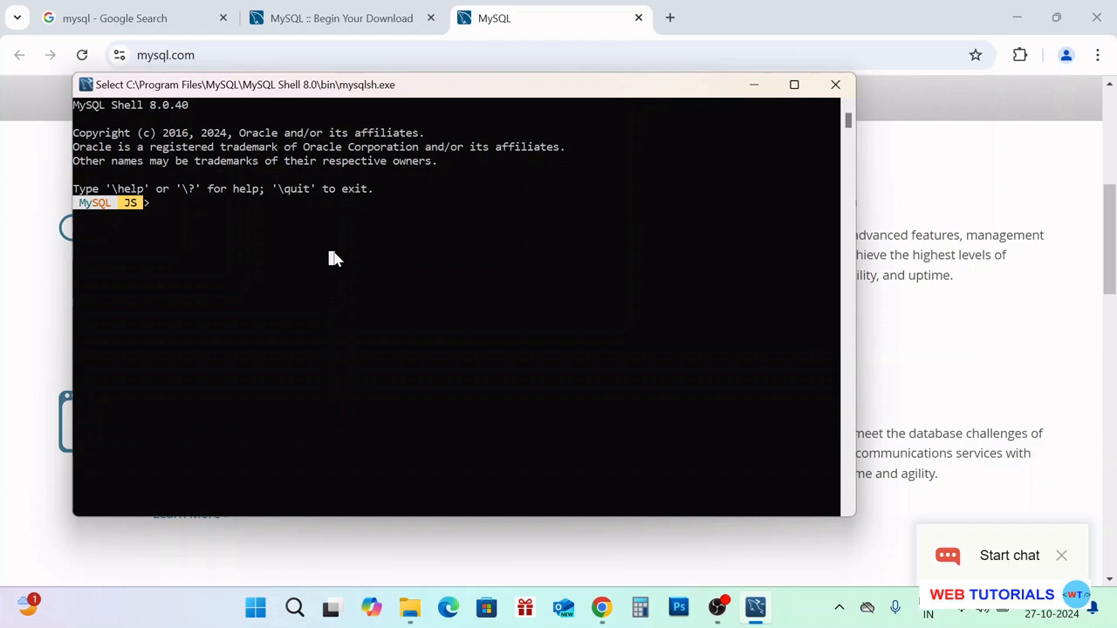
Switch MySQL Shell to SQL mode with \sql and connect as root@localhost
text(\sql)
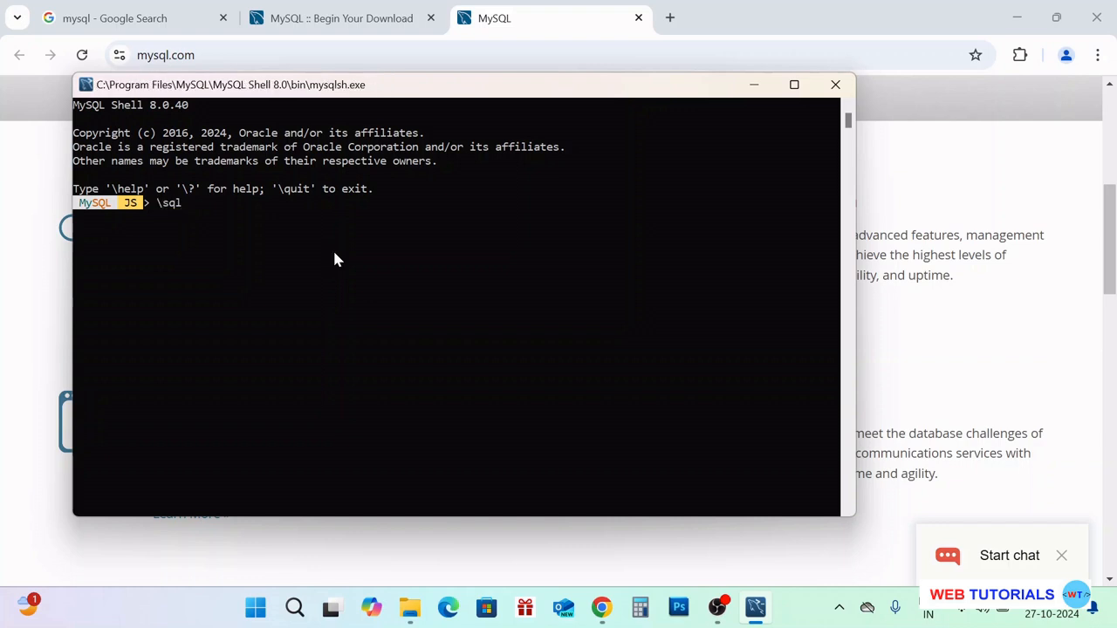
key(Return)
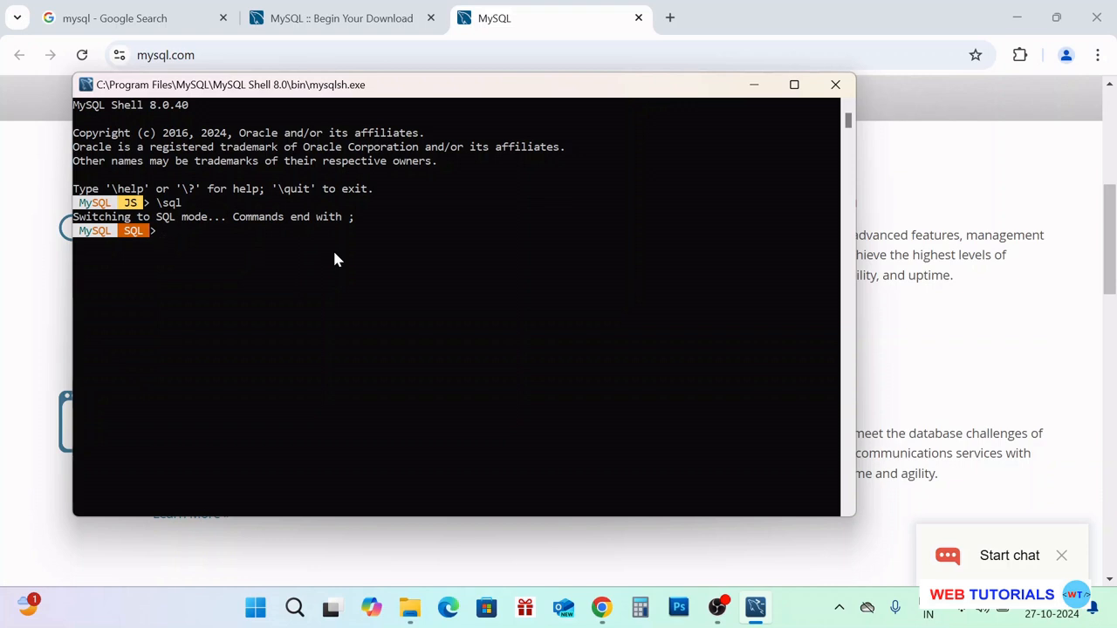
text(\connect root)
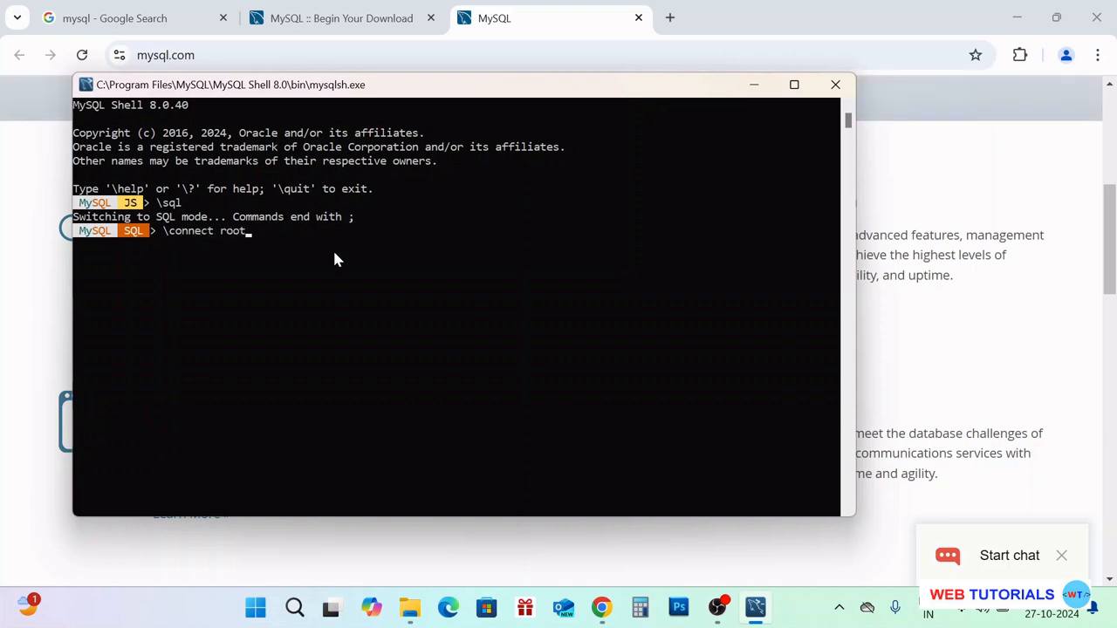
text(@localhost)
key(Return)
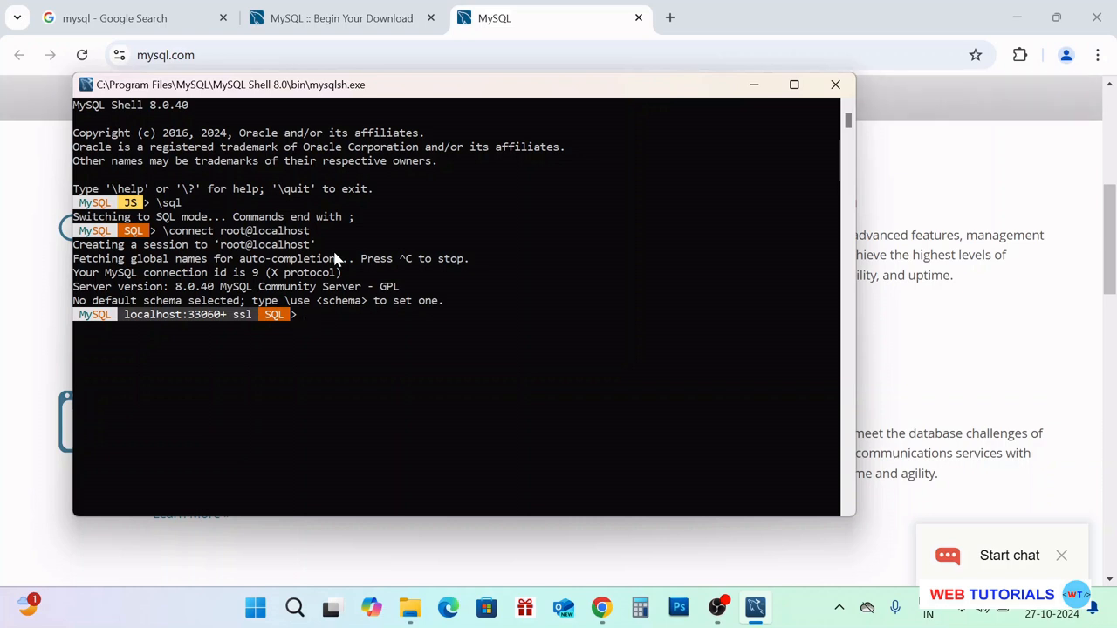
List the server's databases with show databases;, correcting the initial 'database' typo
text(show database;)
key(Return)
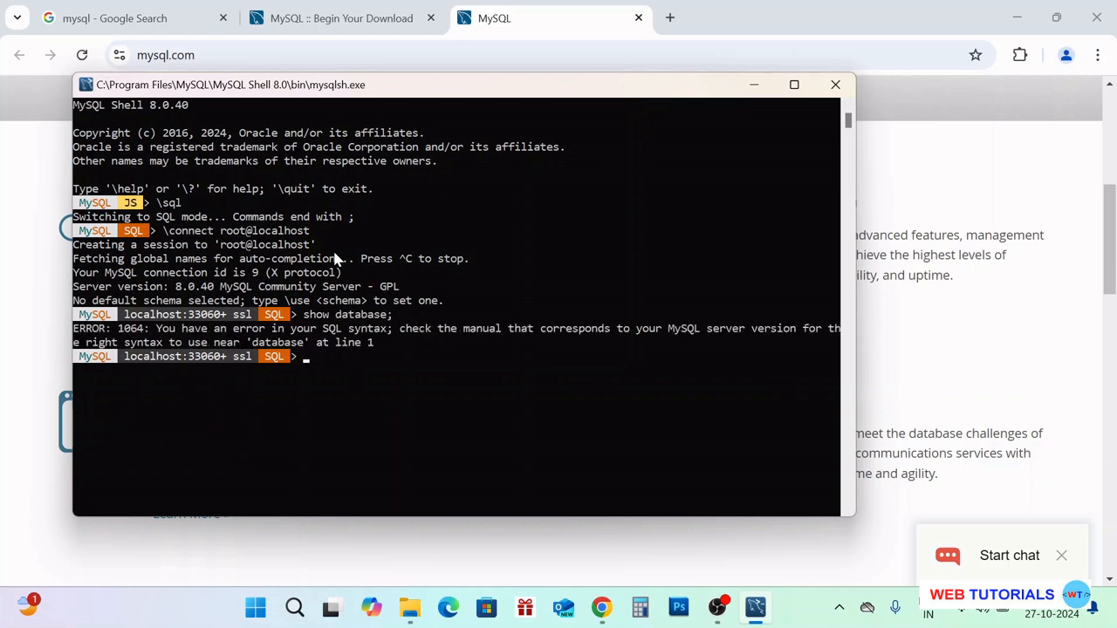
key(Up)
key(Left)
text(s)
key(Return)
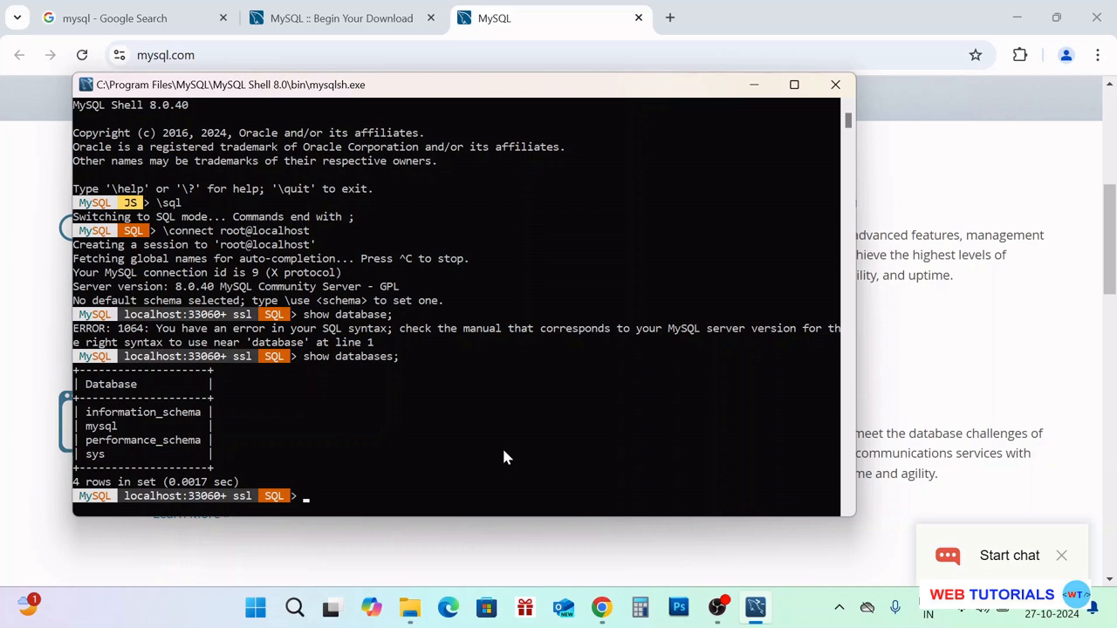
Create database test and rerun show databases; to confirm it is listed
text(create database test)
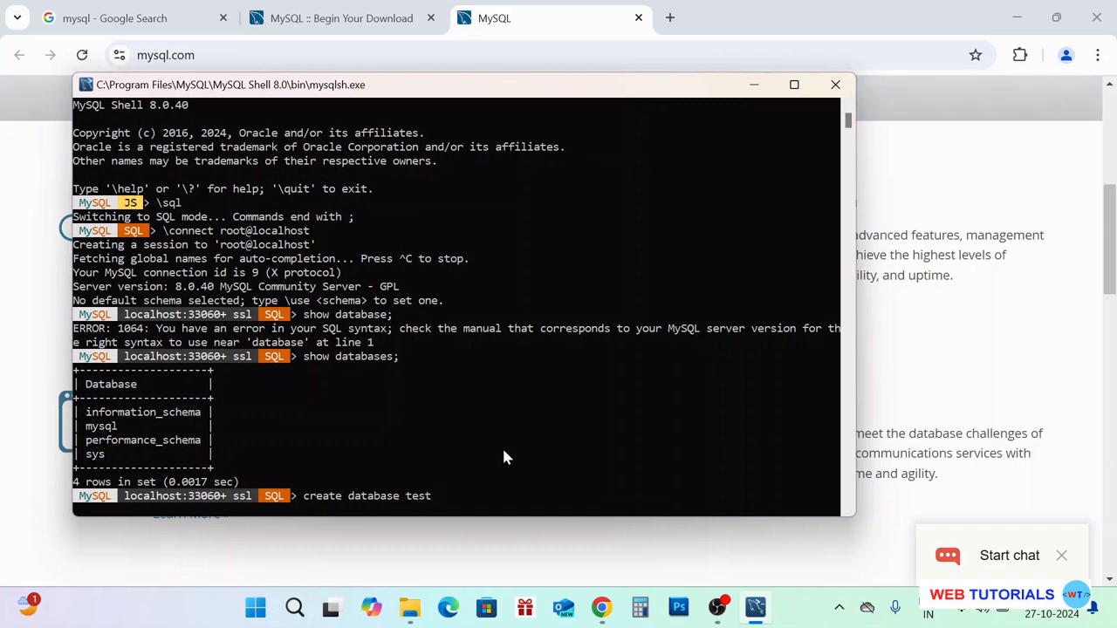
text(;)
key(Return)
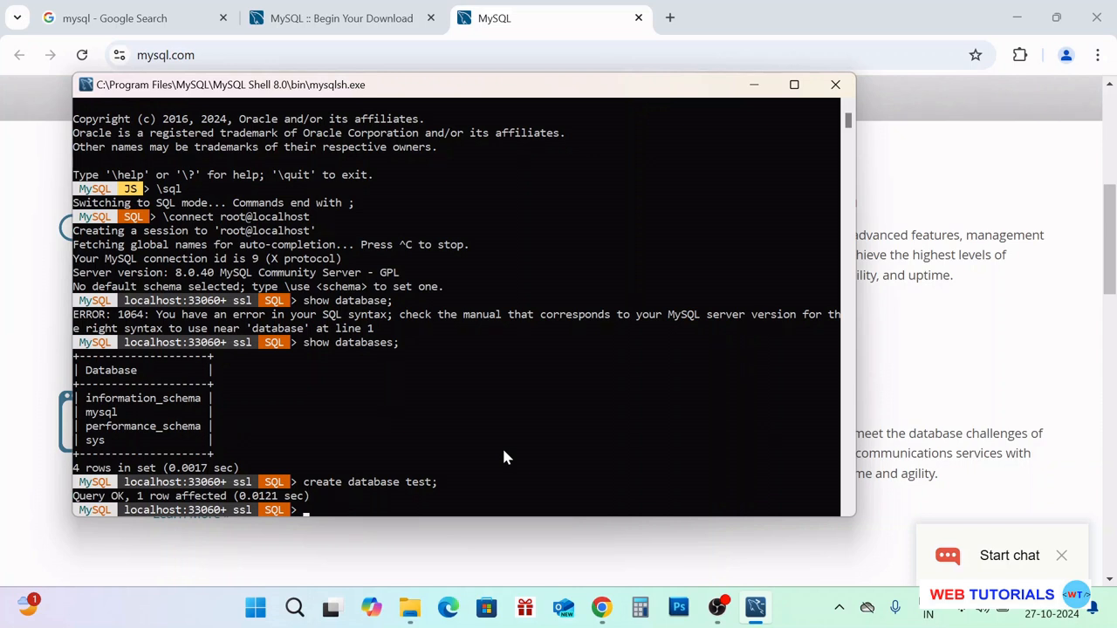
key(Up)
key(Up)
key(Return)
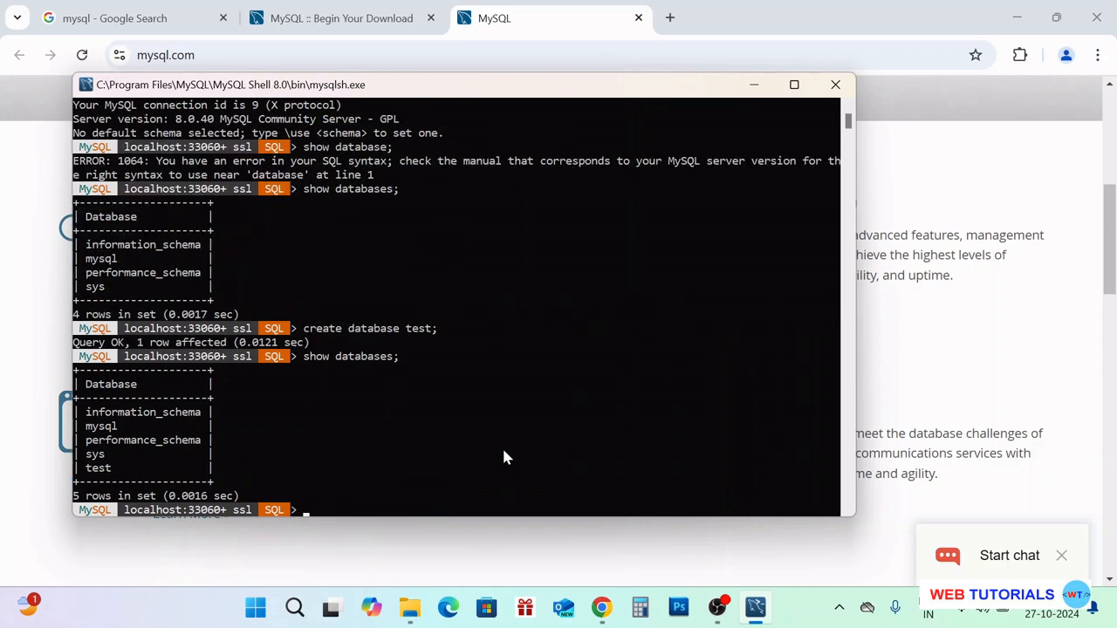